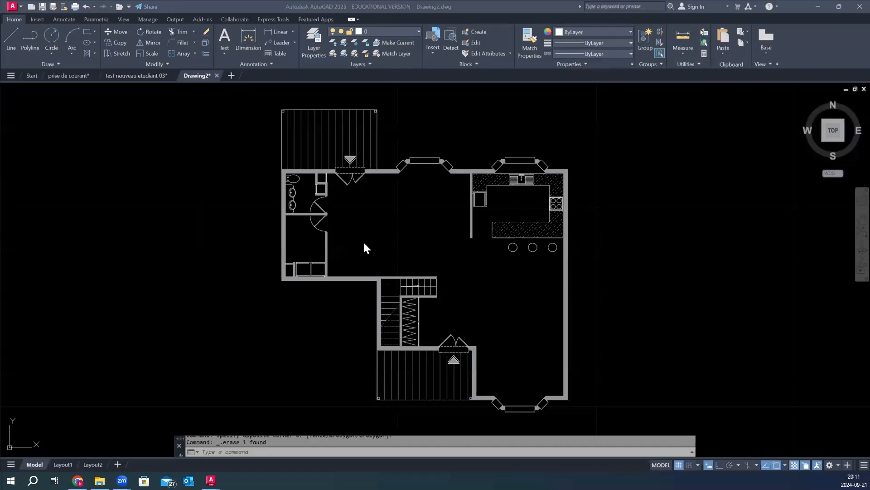
Step: Open the text style settings and compare the Standard and test 07 styles
left_click(157, 212)
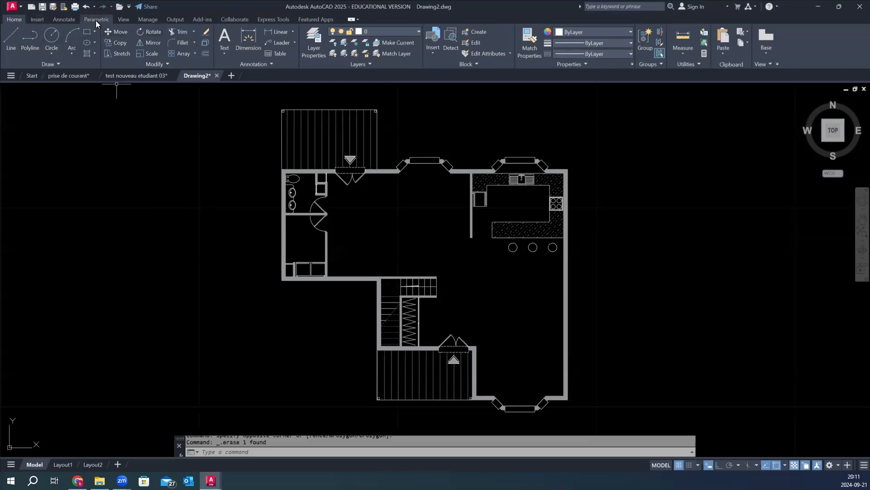
left_click(64, 19)
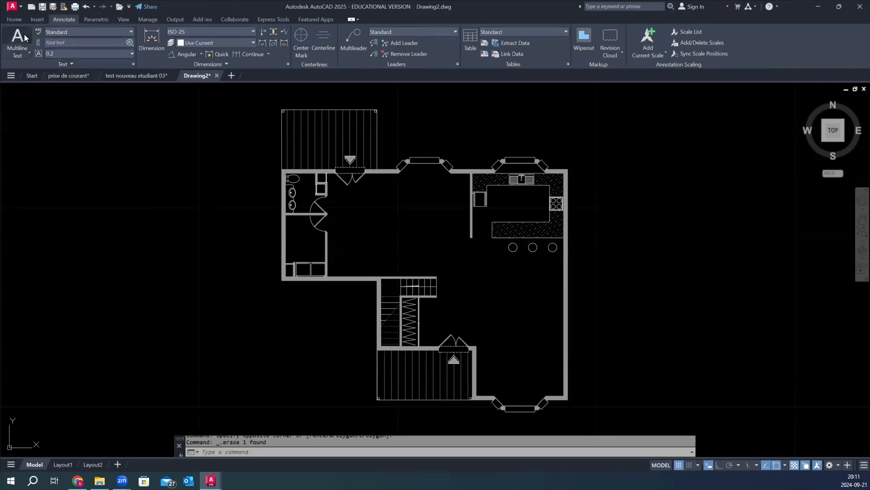
left_click(135, 64)
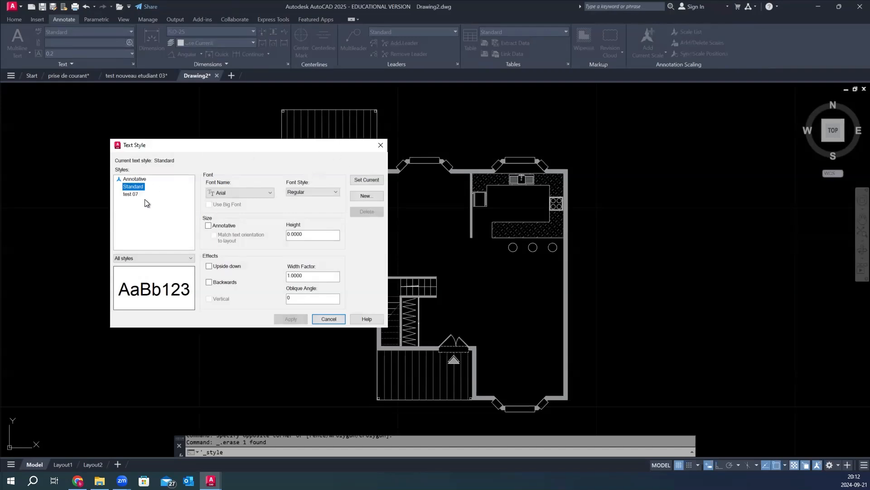
left_click(131, 193)
left_click(130, 187)
left_click(131, 194)
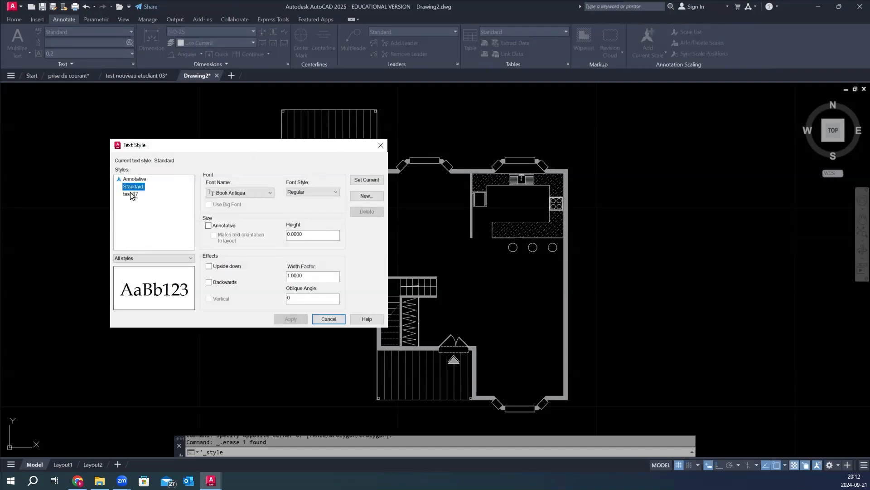
left_click(133, 188)
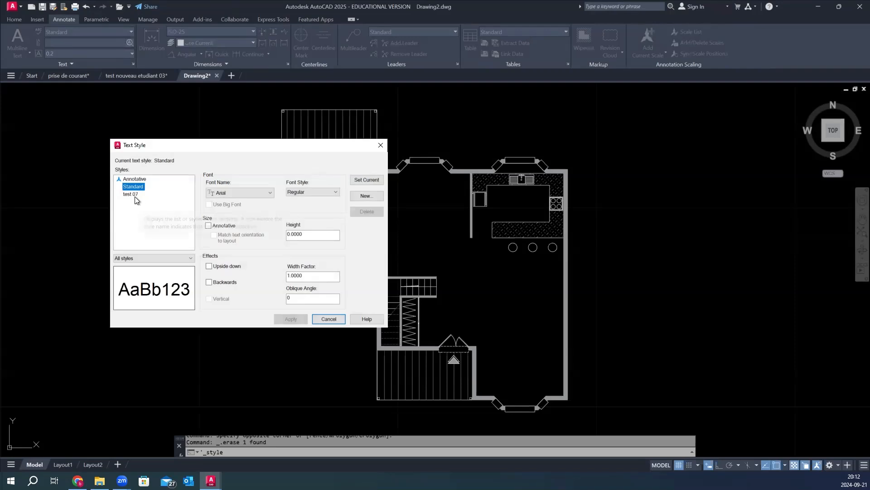
Step: Try to delete the test 07 text style
left_click(131, 194)
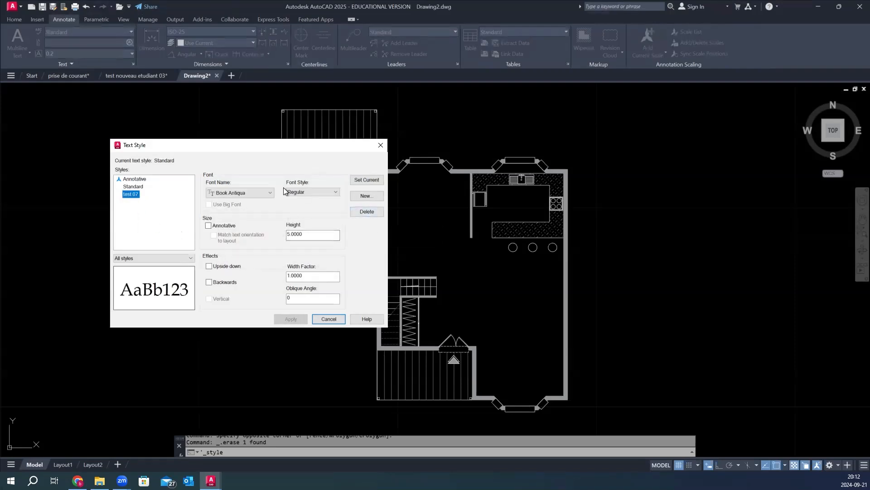
left_click(375, 211)
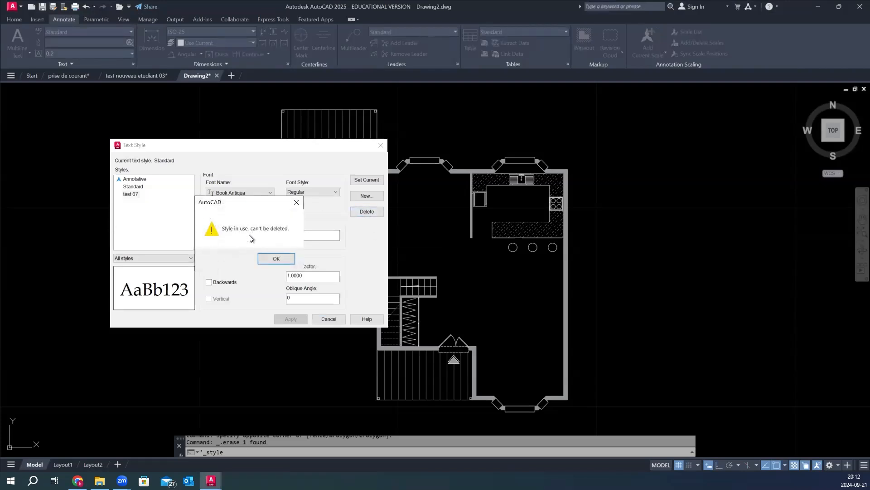
left_click(276, 259)
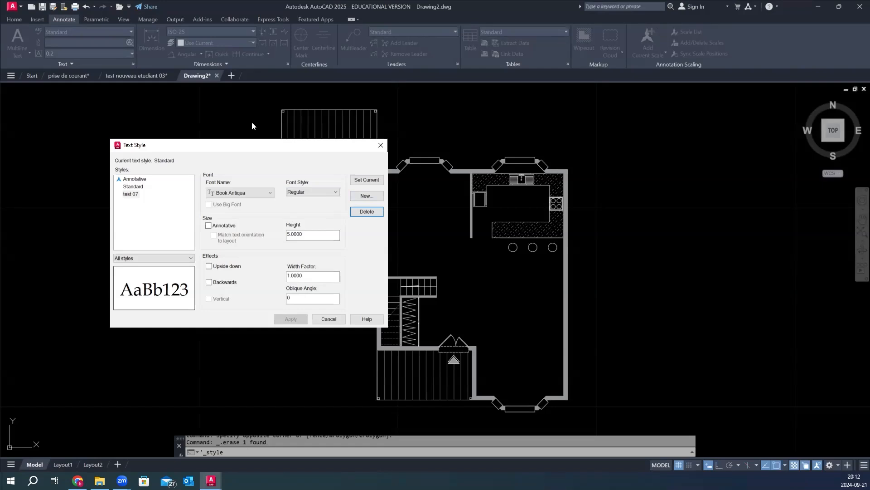
Step: Create a new text style named TITRE_PRINC
left_click(365, 196)
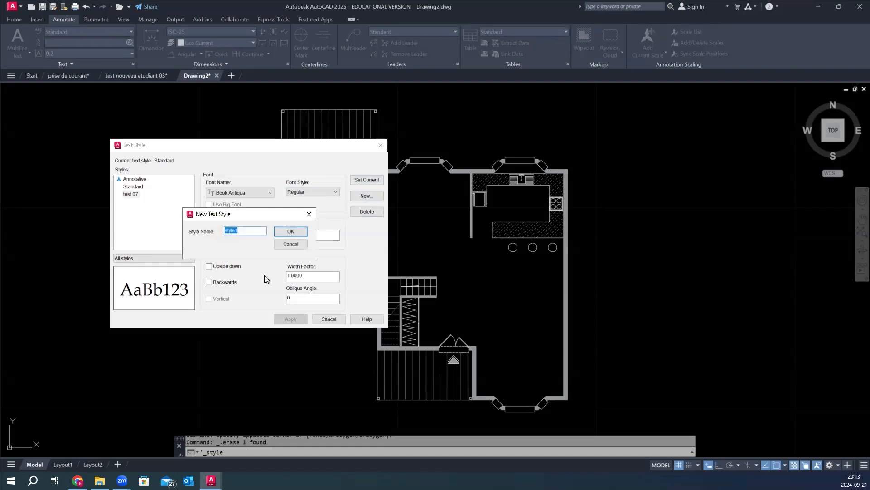
type("TITRE_PRINC")
left_click(296, 232)
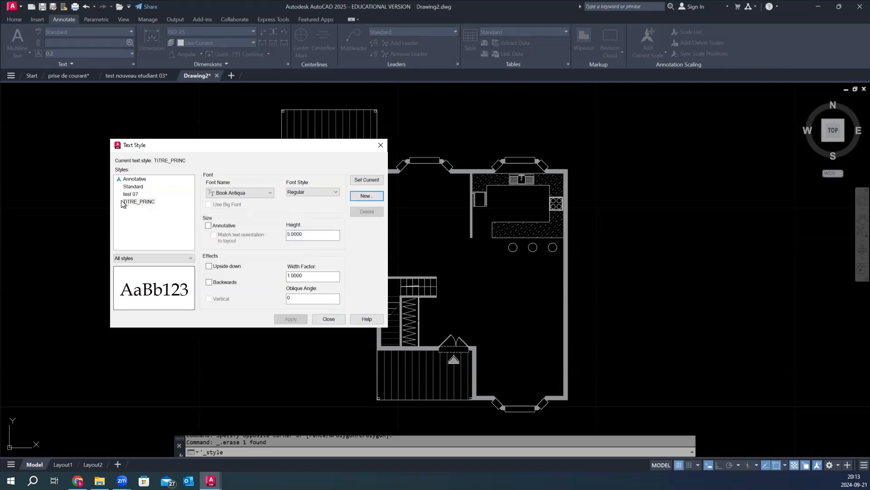
Step: Set the font of the TITRE_PRINC text style to Leelawadee
left_click(137, 203)
left_click(163, 213)
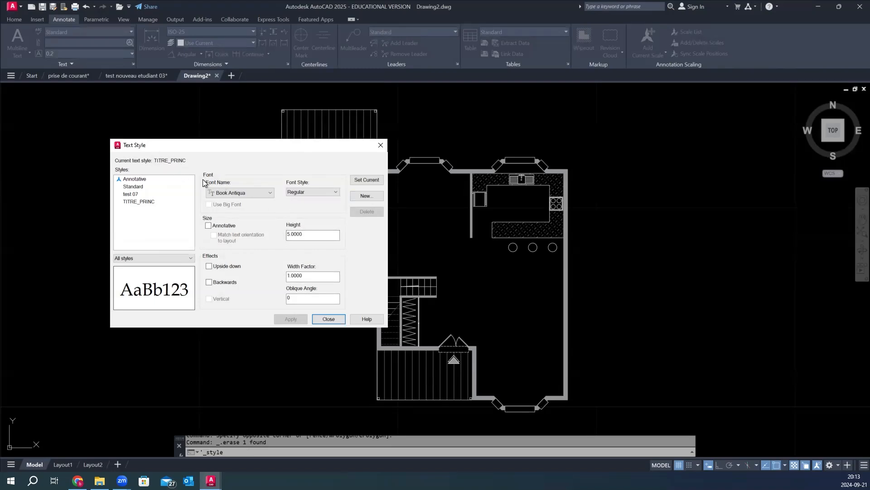
left_click(271, 193)
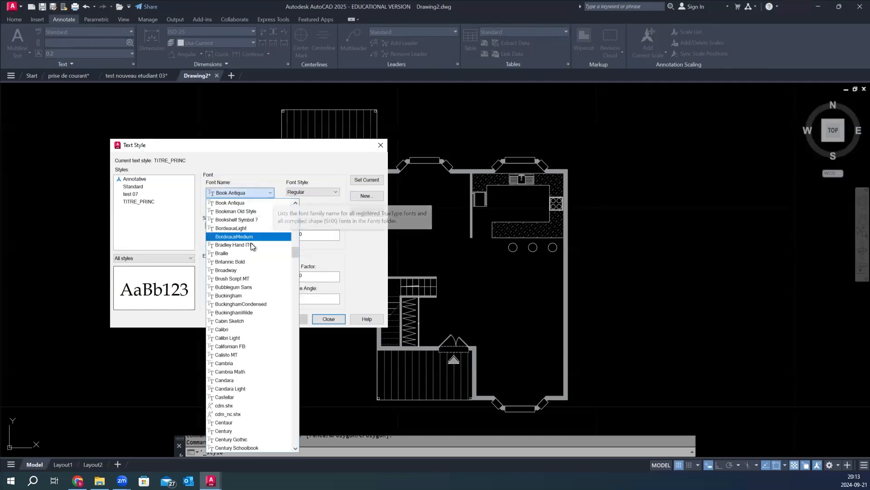
scroll(252, 257, "down", 3)
scroll(252, 256, "down", 15)
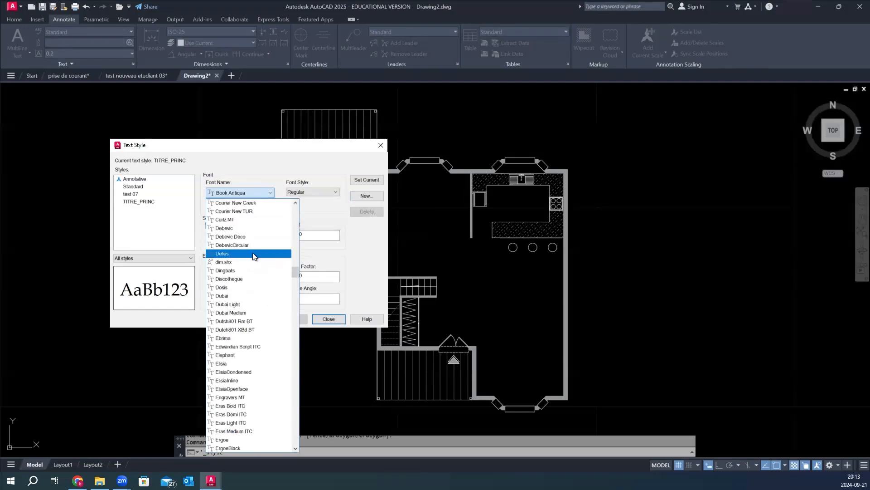
scroll(252, 257, "down", 8)
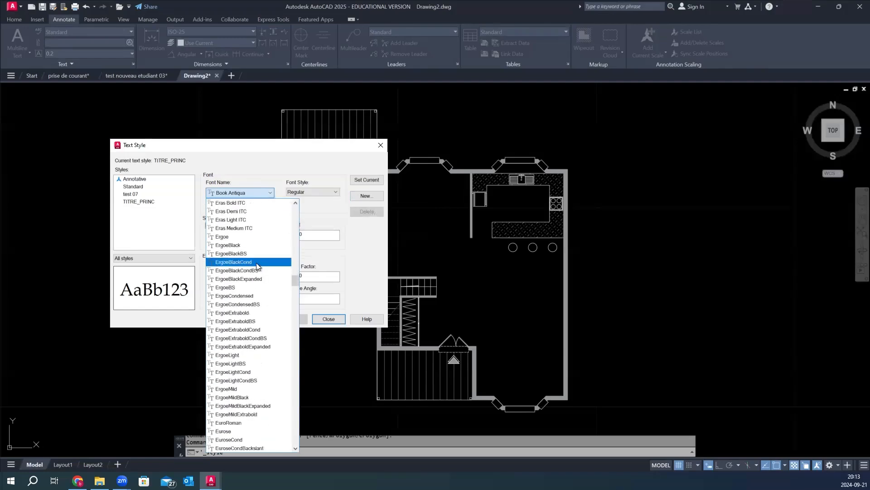
key("l")
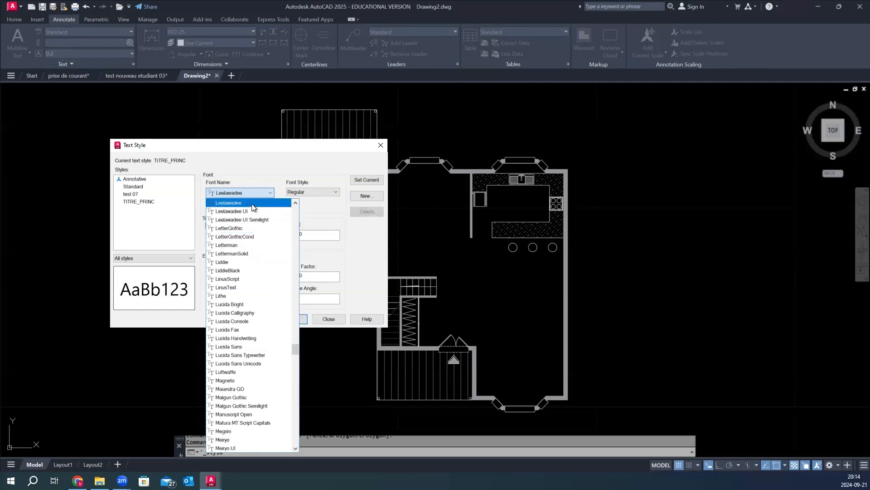
key("Up")
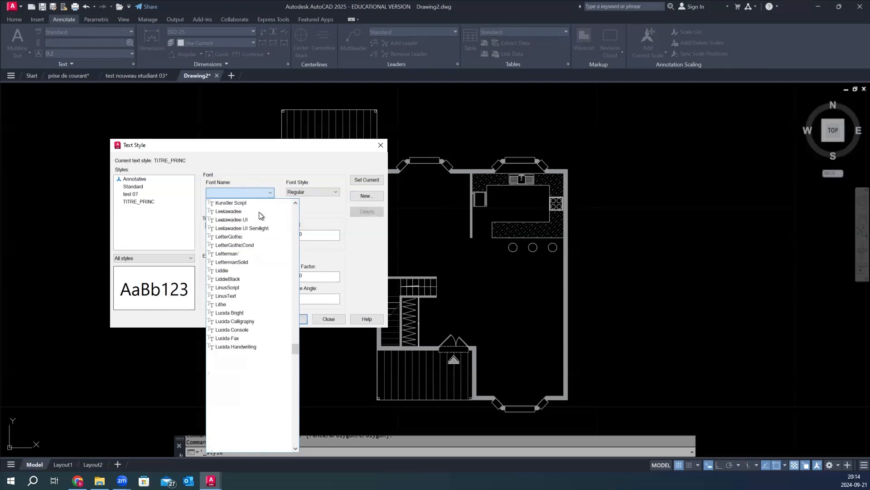
left_click(260, 211)
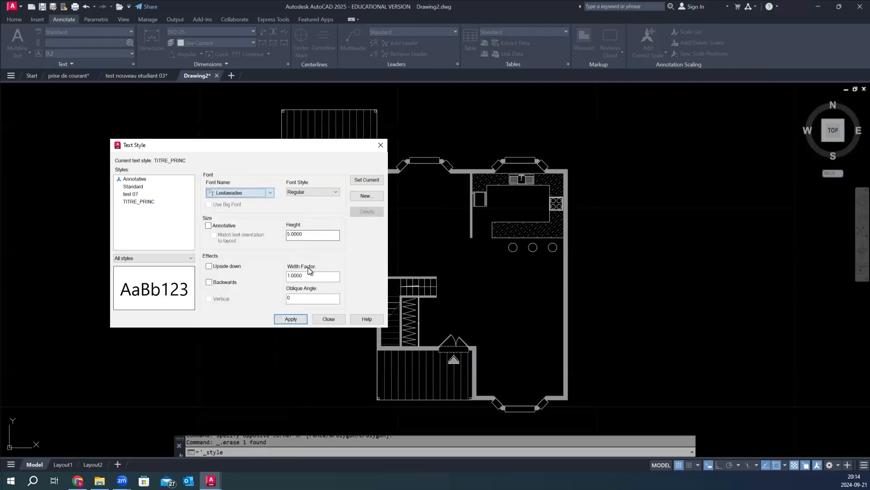
Step: Set the text height of the TITRE_PRINC style to 1
left_click(324, 235)
left_click_drag(324, 235, 274, 238)
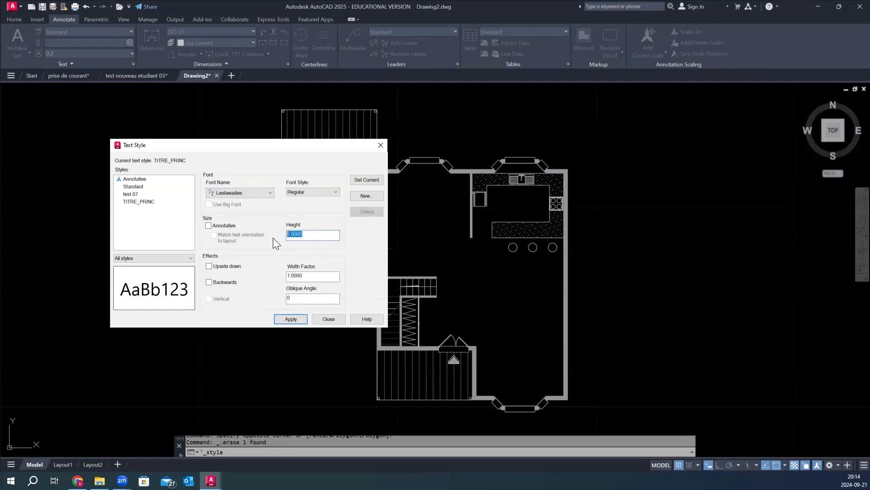
type("1")
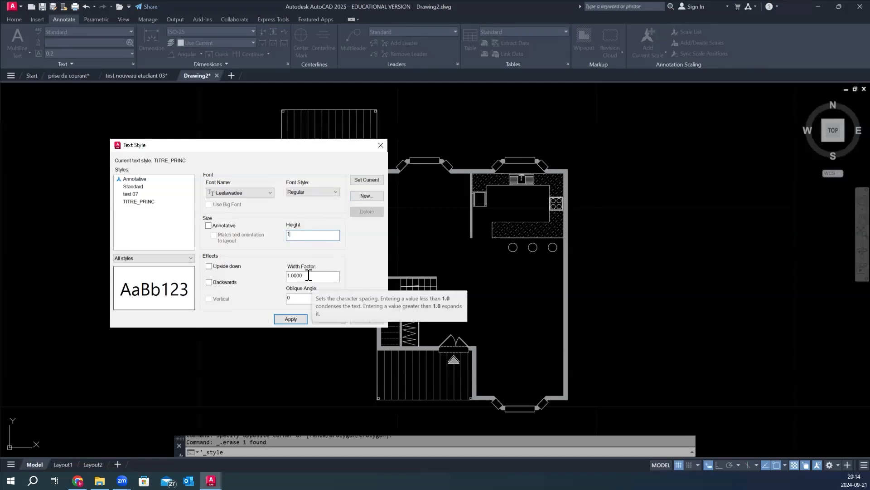
key("Tab")
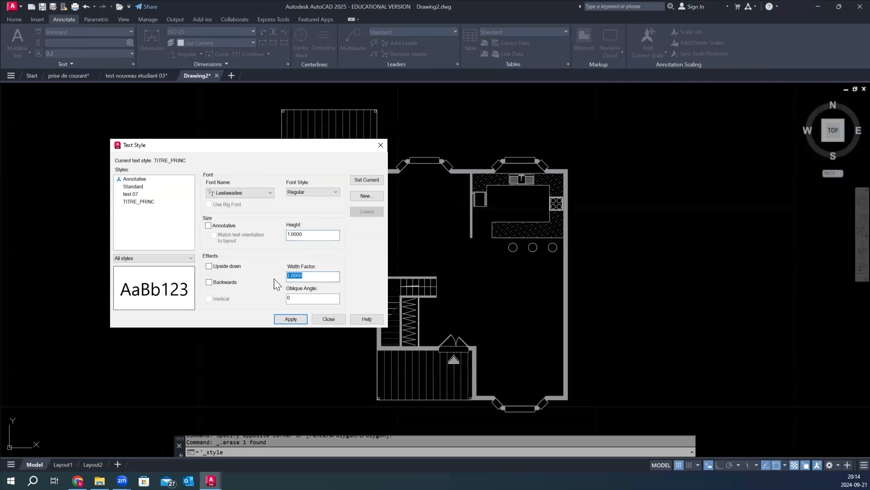
Step: Preview the TITRE_PRINC style with a width factor of 5 and restore the factor to 1
type("5")
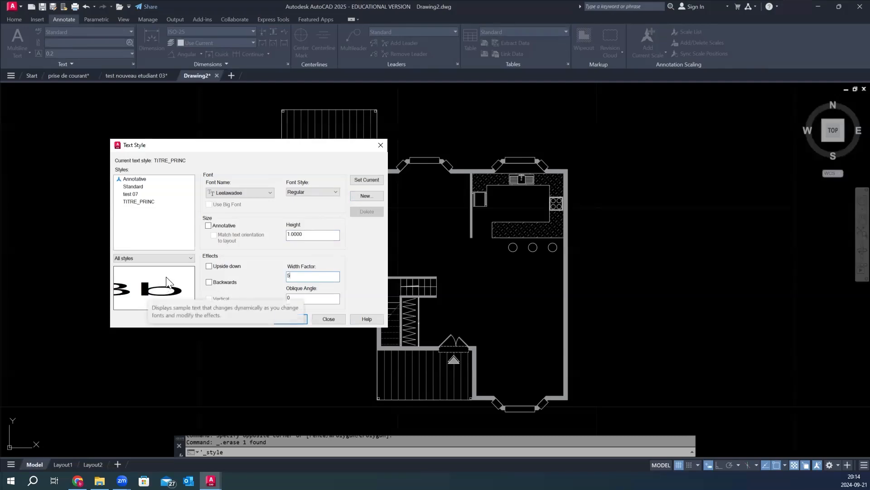
double_click(303, 276)
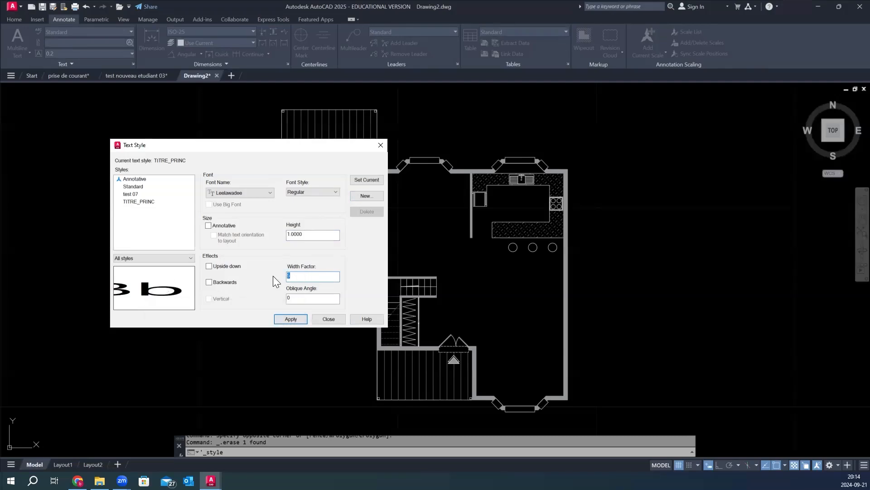
type("1")
Step: Preview the TITRE_PRINC style with oblique angles of 2 and 30
left_click(304, 299)
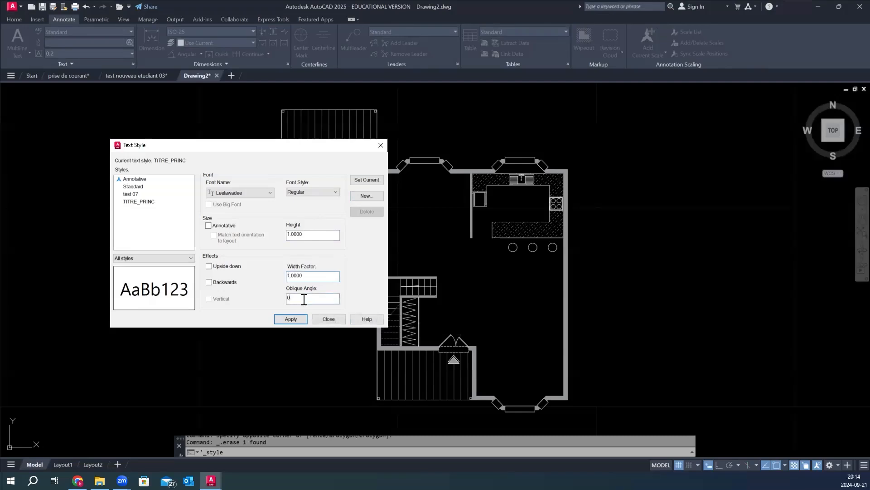
double_click(304, 299)
type("2")
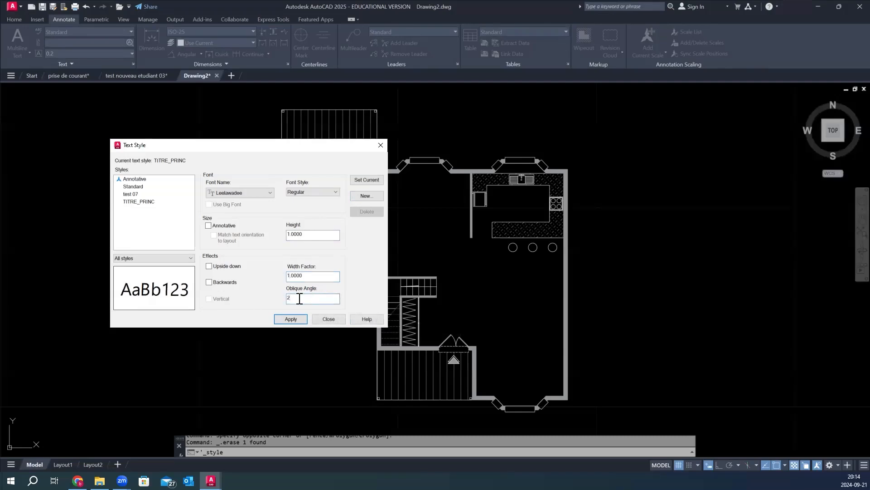
double_click(299, 299)
type("30")
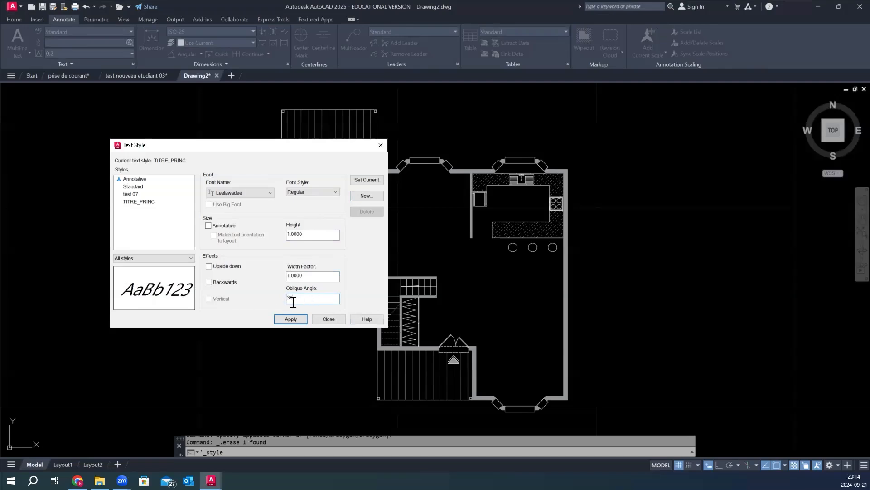
Step: Set the oblique angle of the TITRE_PRINC style to 0 and apply the style changes
double_click(293, 298)
type("0")
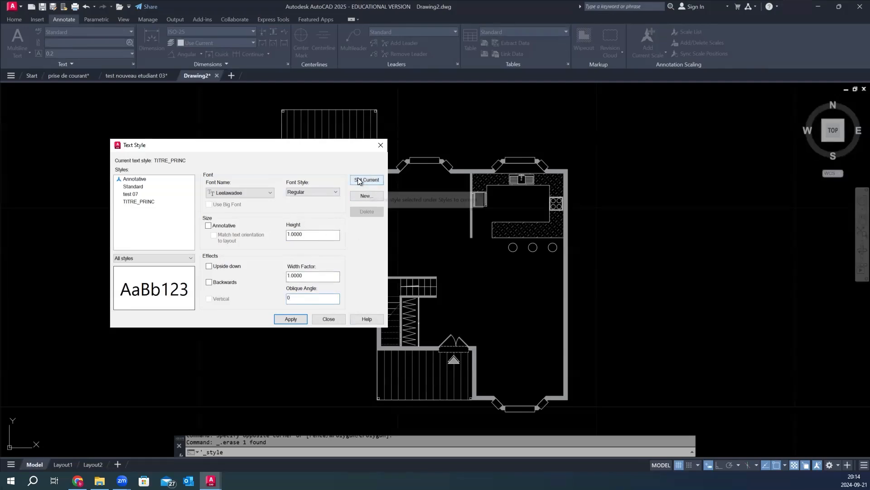
left_click(290, 319)
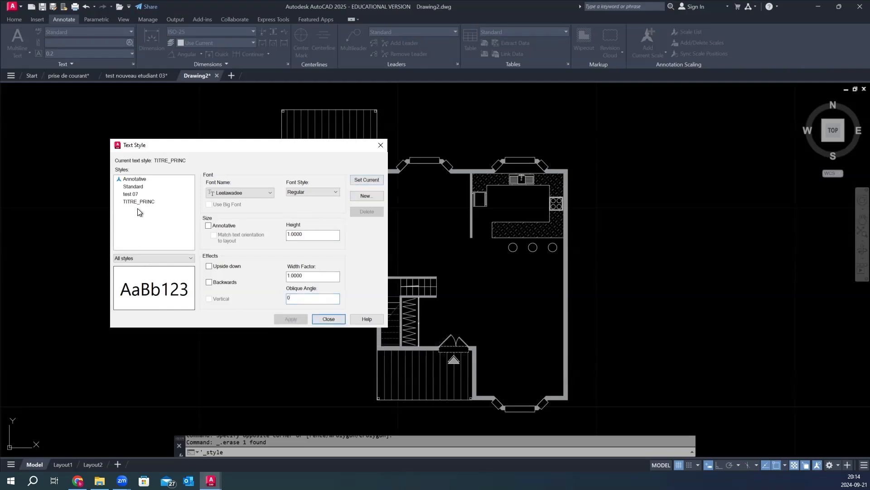
Step: Create a second text style named TITE_SECOND based on the TITRE_PRINC settings
left_click(365, 196)
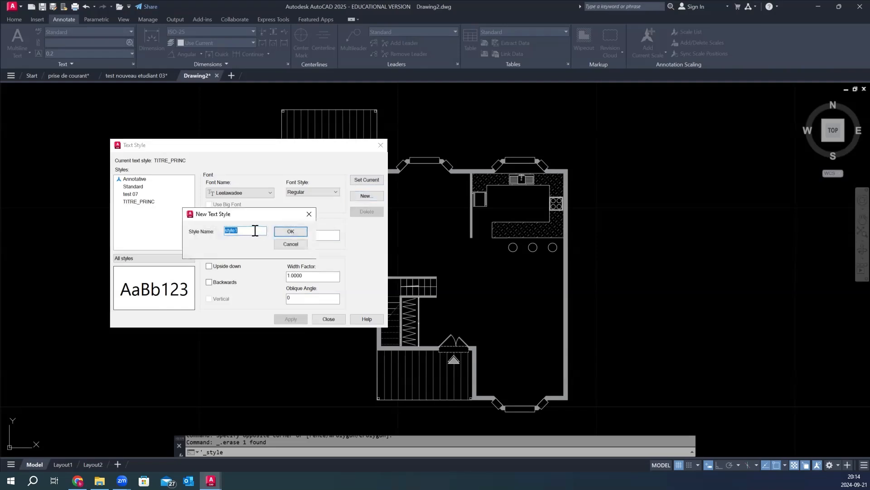
type("TITE_SECOND")
left_click(292, 232)
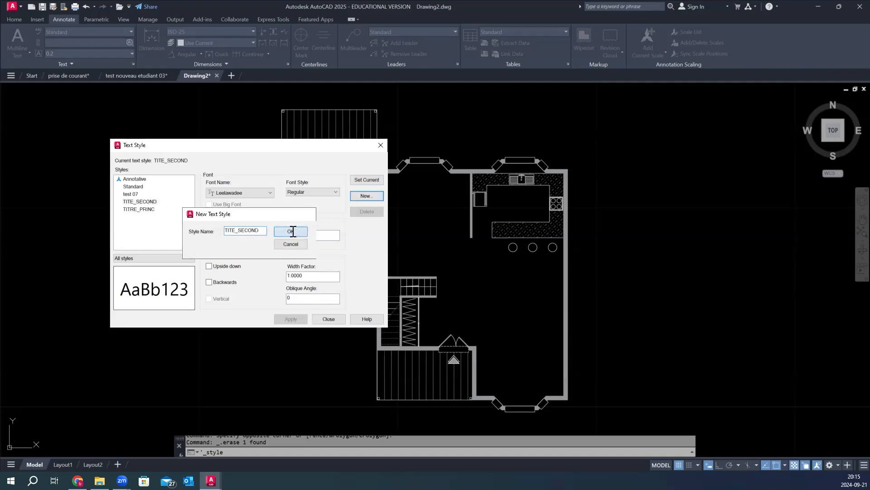
Step: Set the text height of the TITE_SECOND style to 0.55, apply it, and compare the style with TITRE_PRINC
left_click(140, 209)
left_click(136, 201)
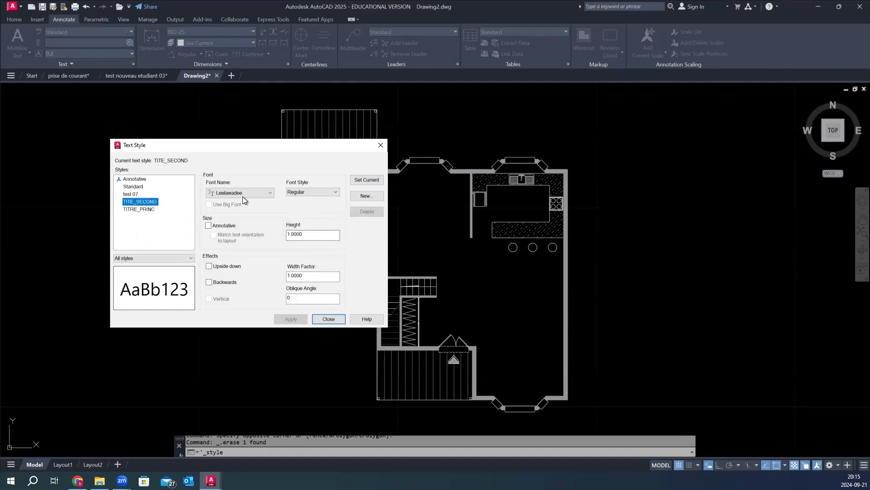
left_click_drag(310, 234, 273, 234)
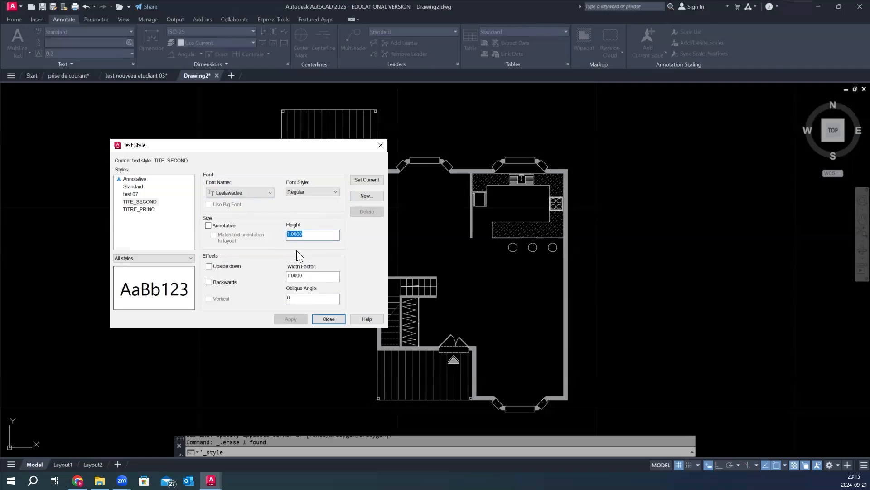
type("0")
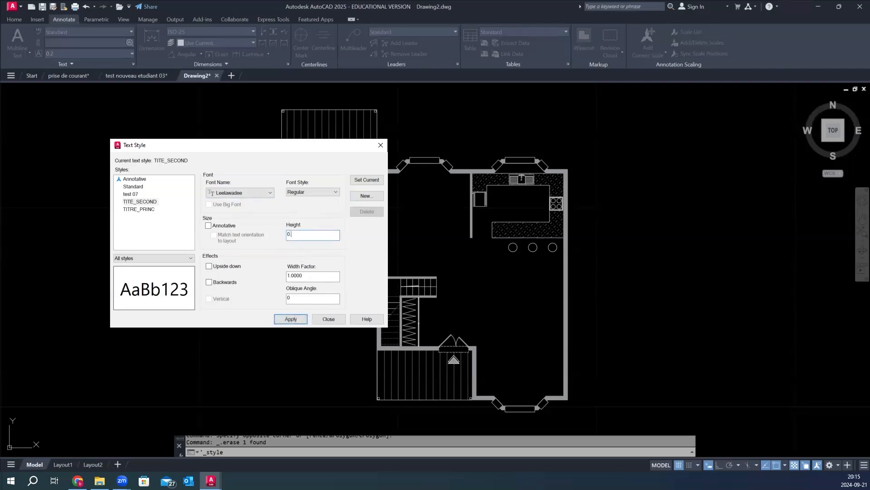
type(".55")
left_click(292, 319)
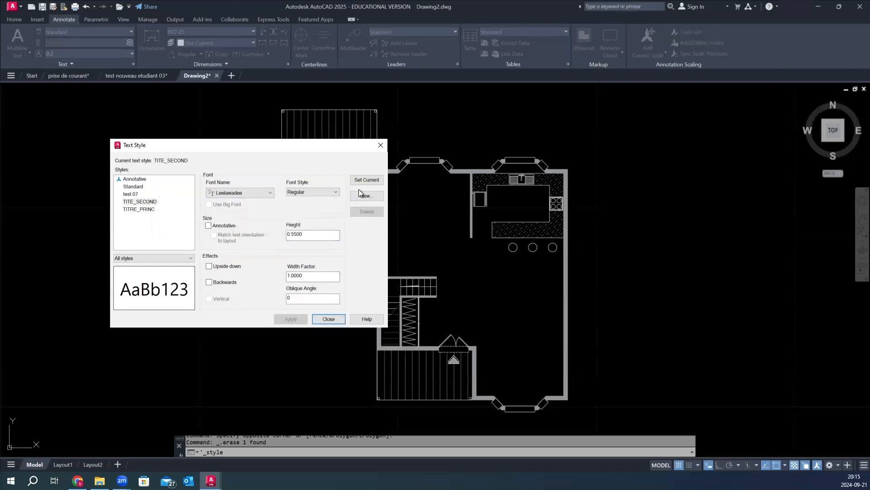
left_click(139, 209)
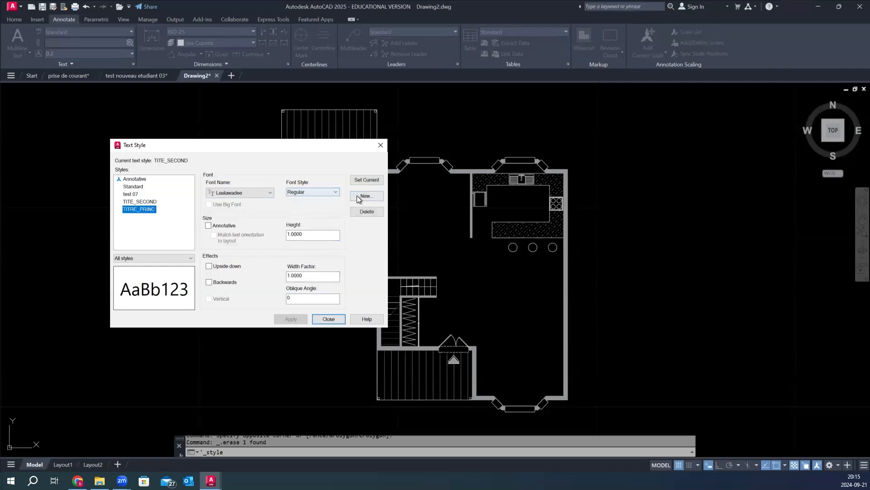
left_click(150, 201)
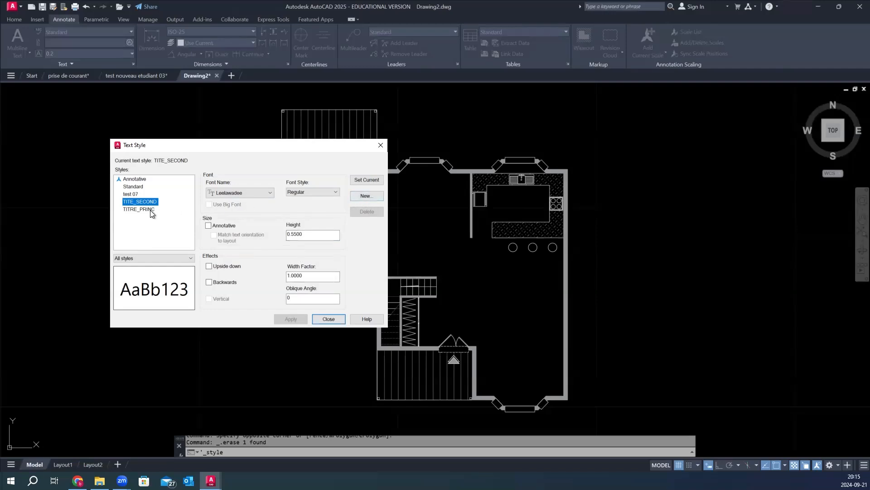
Step: Create a third text style named TITRE_TERT based on TITRE_PRINC, set its height to 0.2, and apply it
left_click(371, 196)
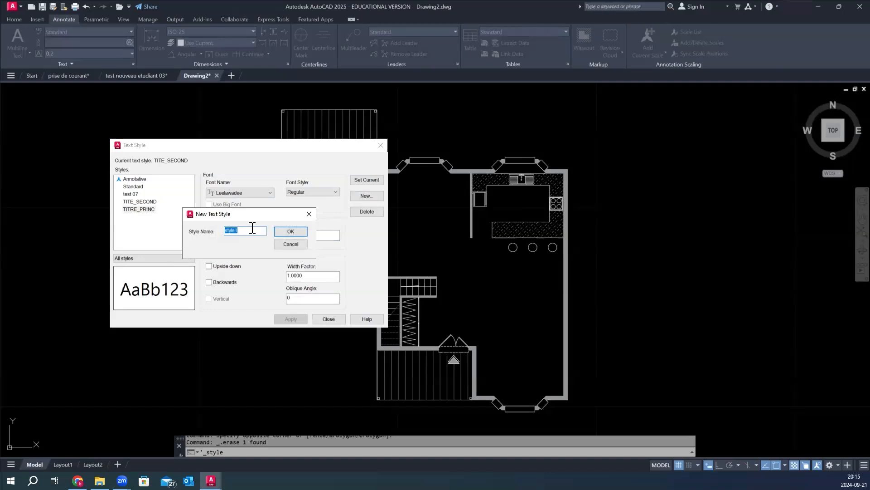
type("TITRE_TERT")
left_click(290, 231)
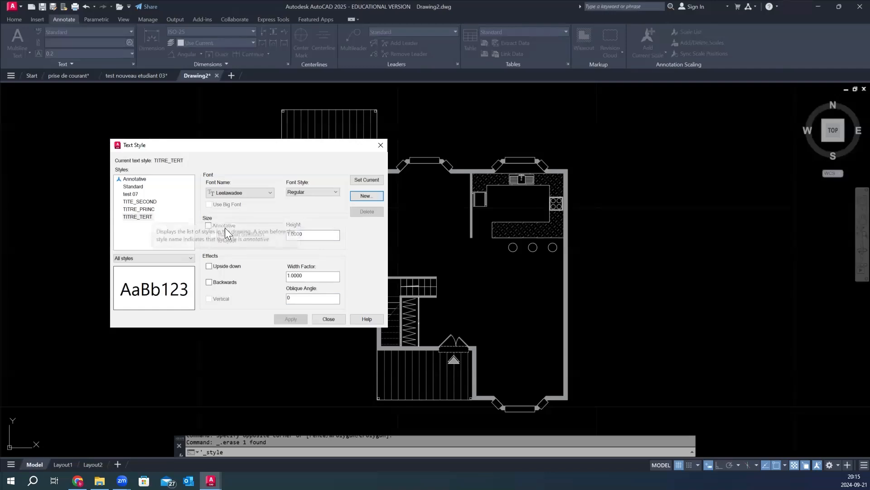
left_click_drag(316, 233, 280, 233)
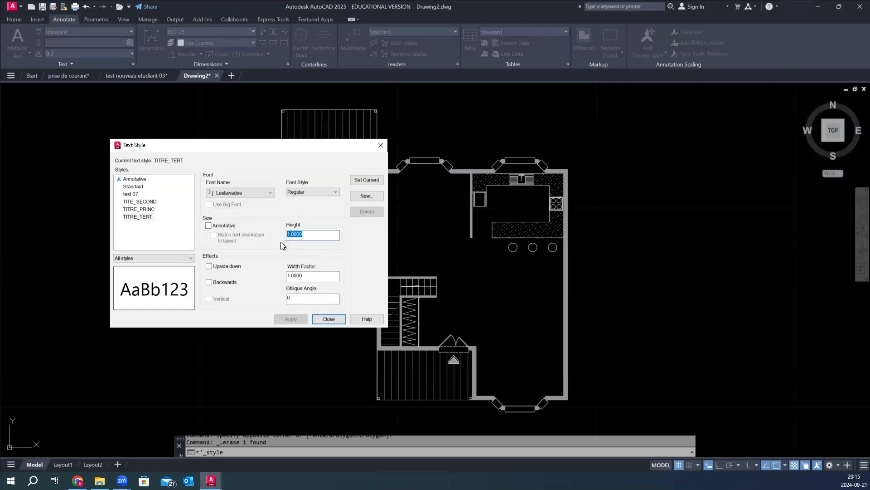
type("0.2")
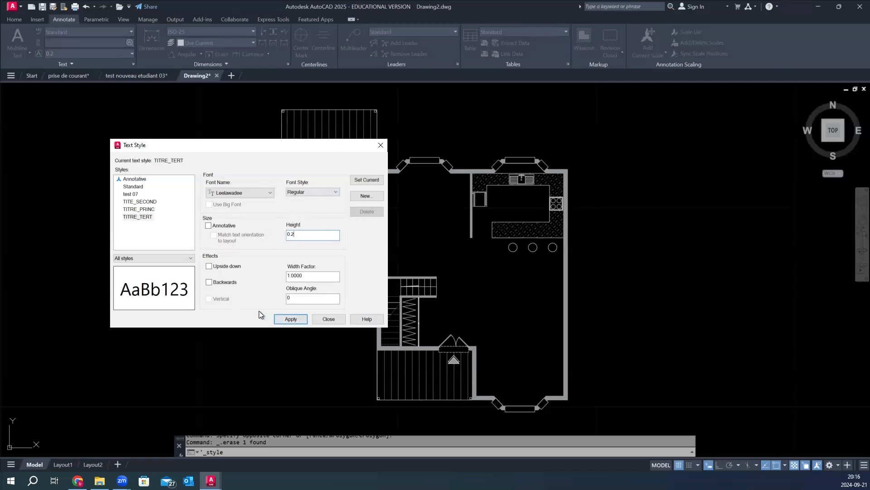
left_click(296, 319)
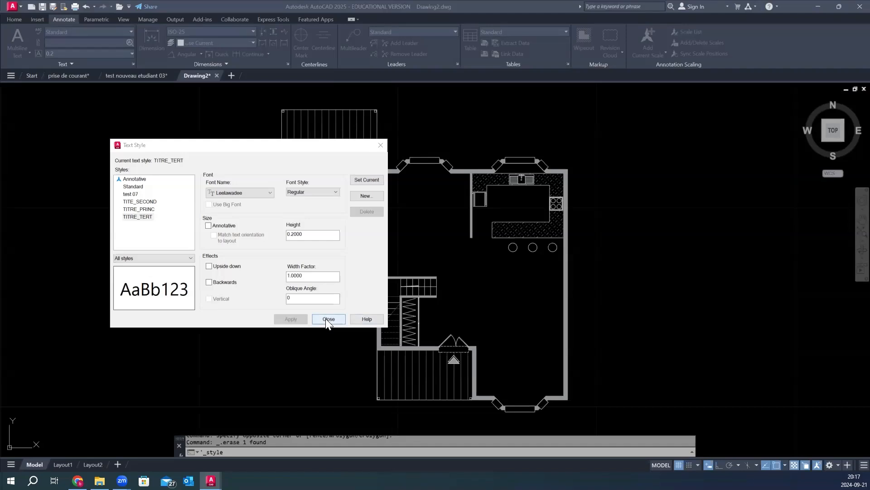
left_click(326, 319)
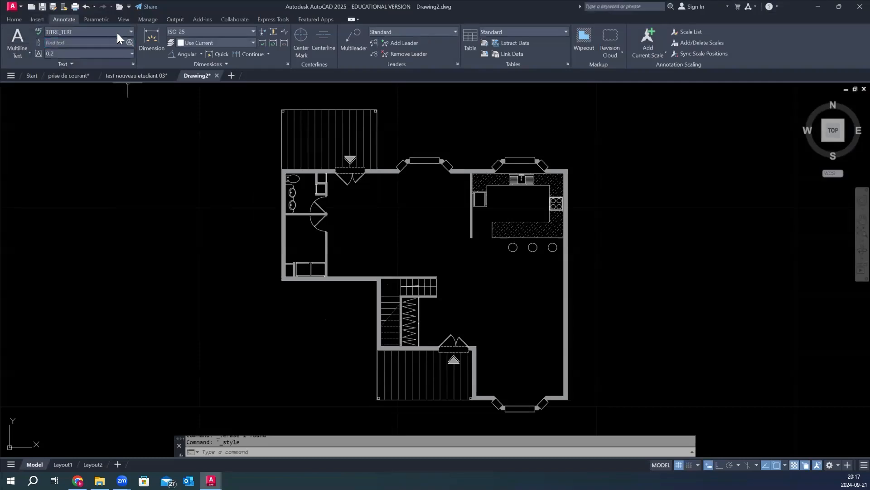
left_click(131, 30)
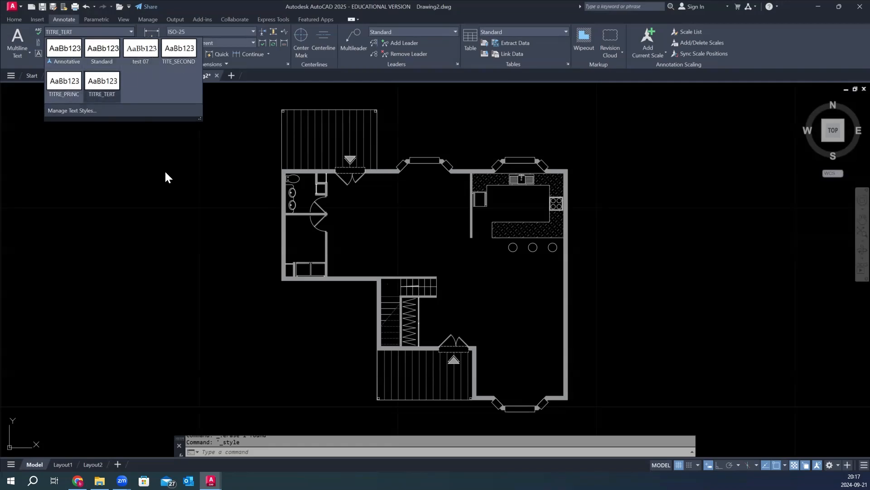
left_click(174, 184)
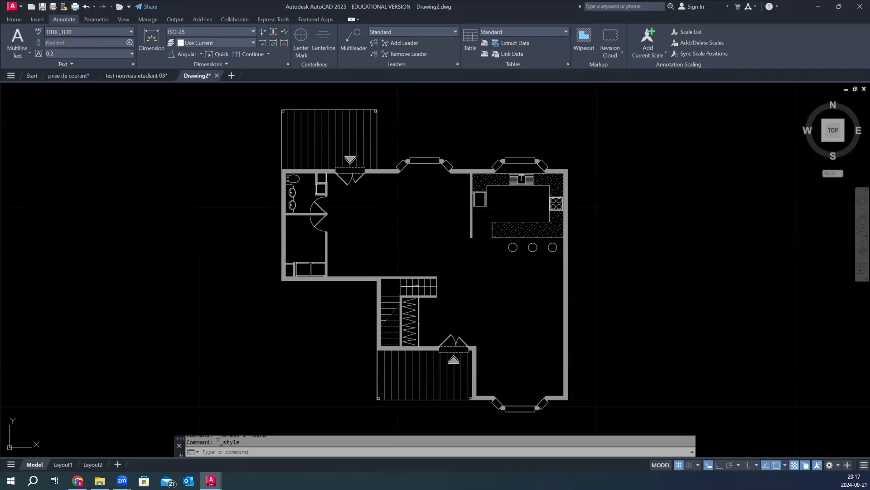
Step: Make TITRE_PRINC the current text style and define a multiline text box below the floor plan
scroll(263, 186, "down", 4)
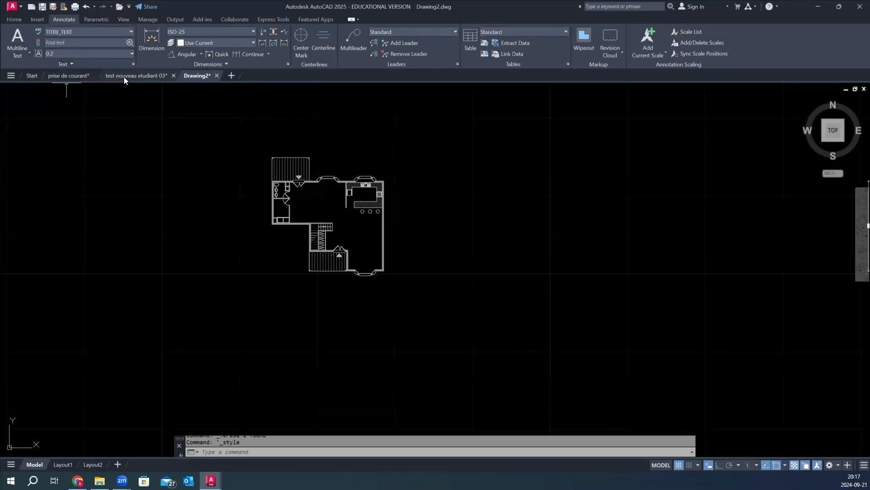
left_click(93, 32)
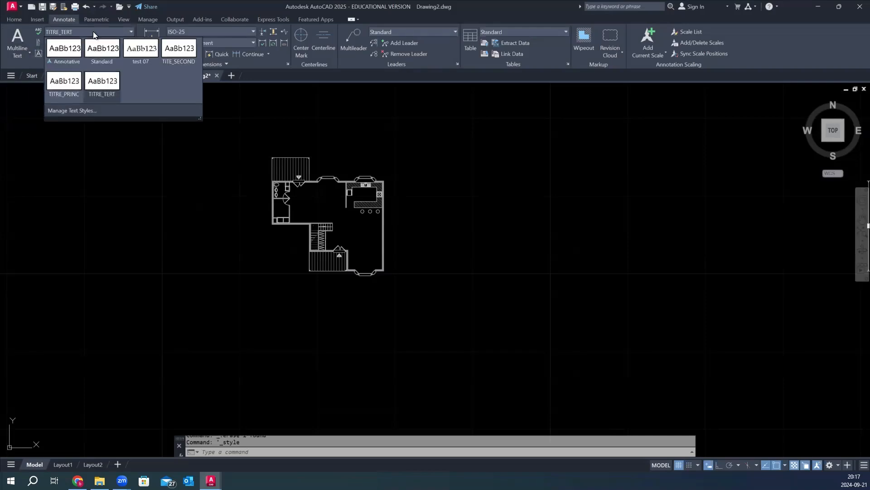
left_click(63, 84)
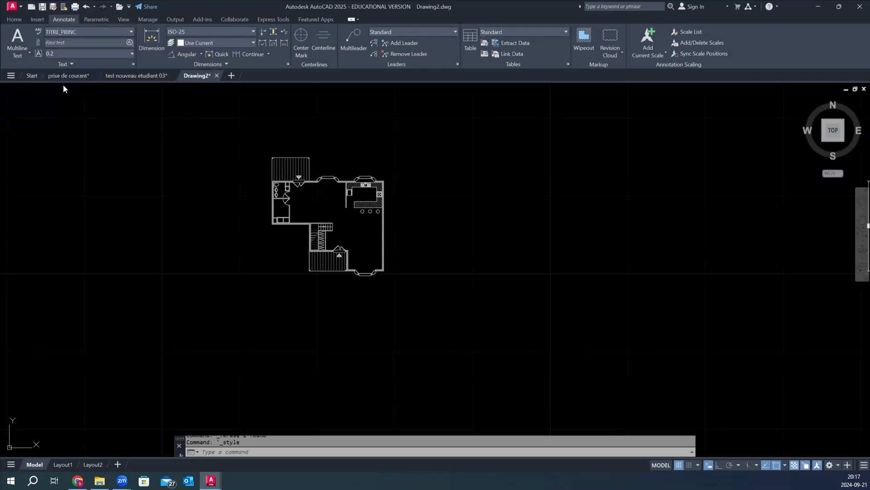
left_click(18, 36)
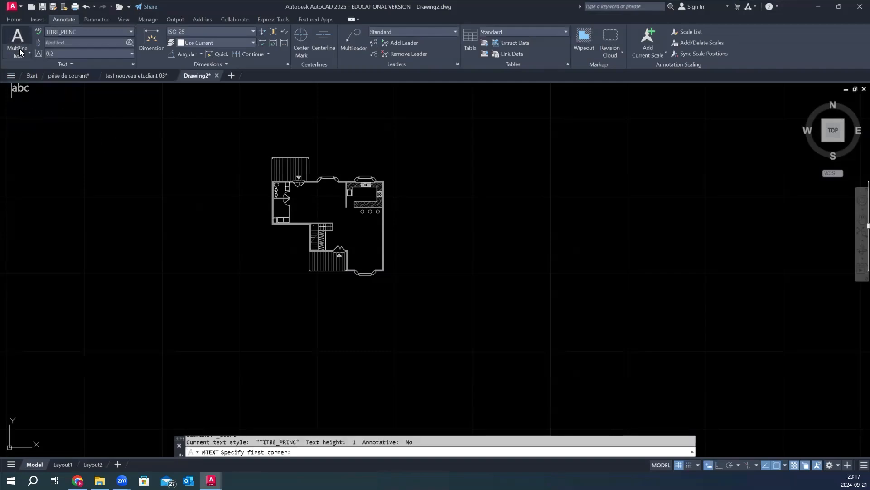
scroll(311, 301, "up", 2)
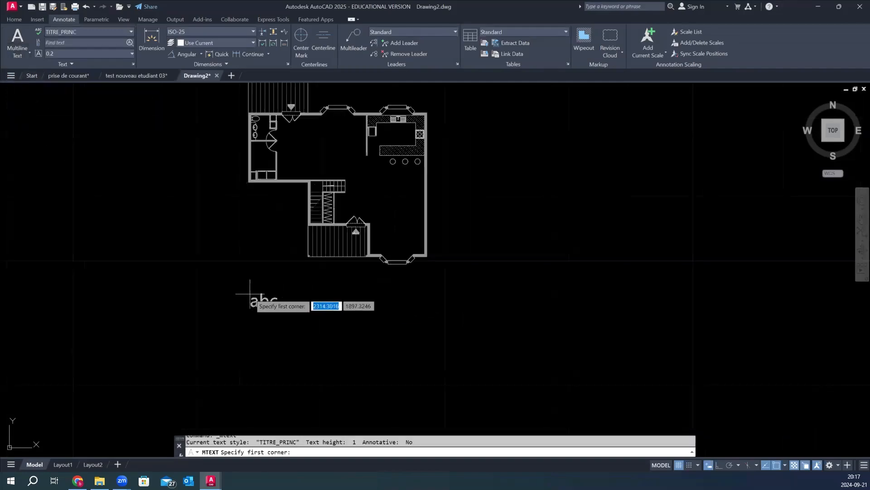
left_click(249, 292)
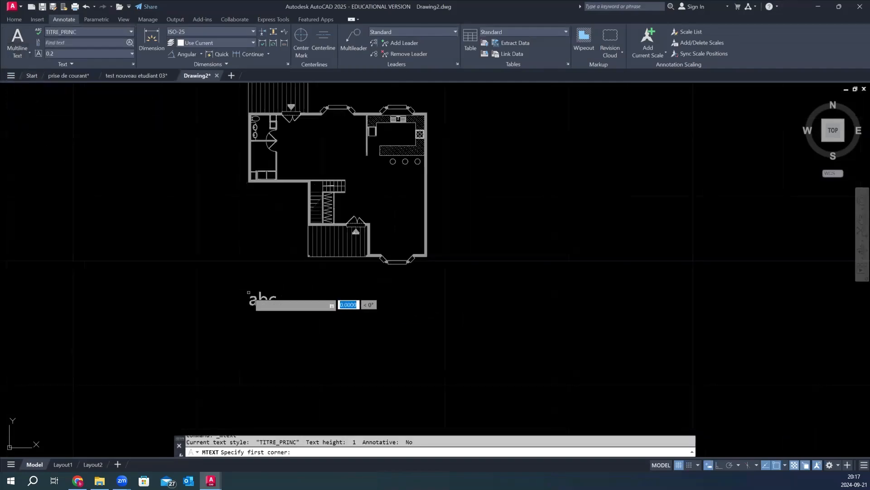
left_click(415, 340)
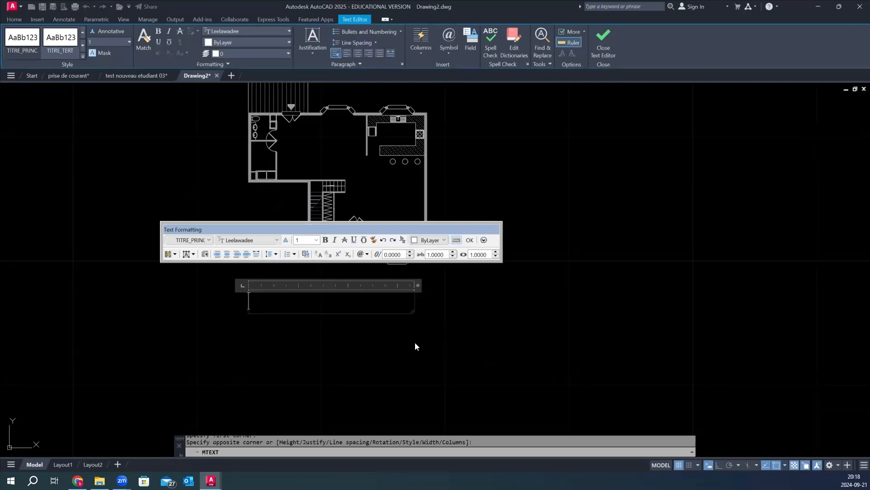
Step: Enter the title "VUE EN PLAN 1ER ÉTAGE" and widen the text box so it fits on one line
type("1")
key("BackSpace")
type("VUE EN PLA")
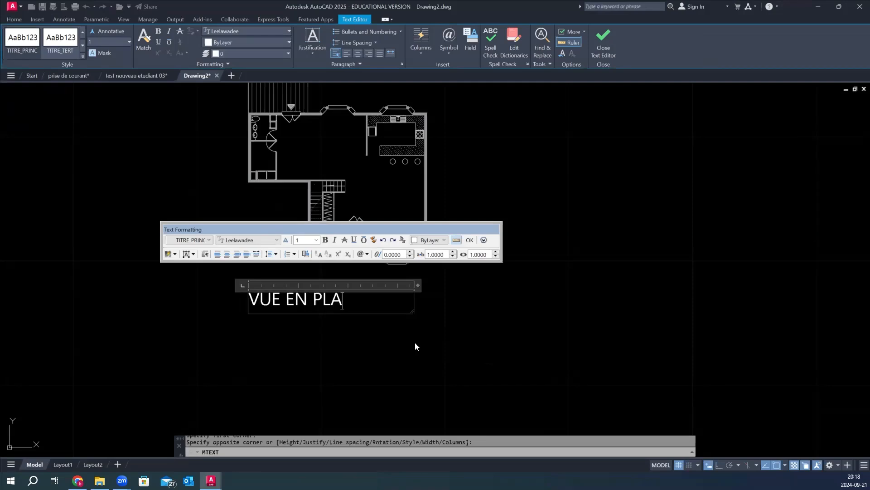
type("N 1ER ")
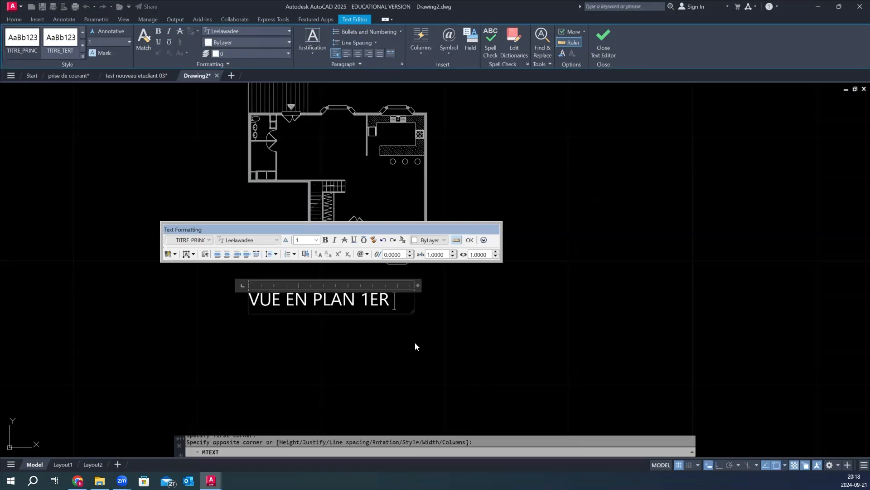
type("É")
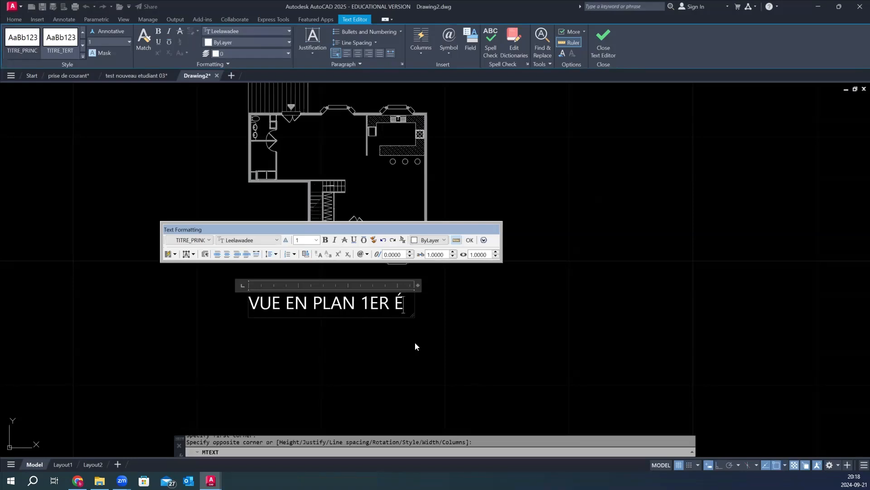
type("TAGE")
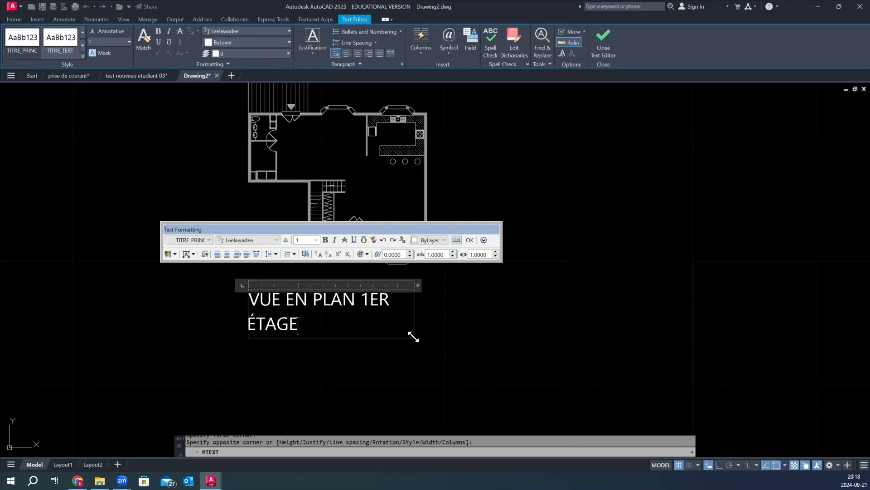
left_click_drag(412, 336, 451, 324)
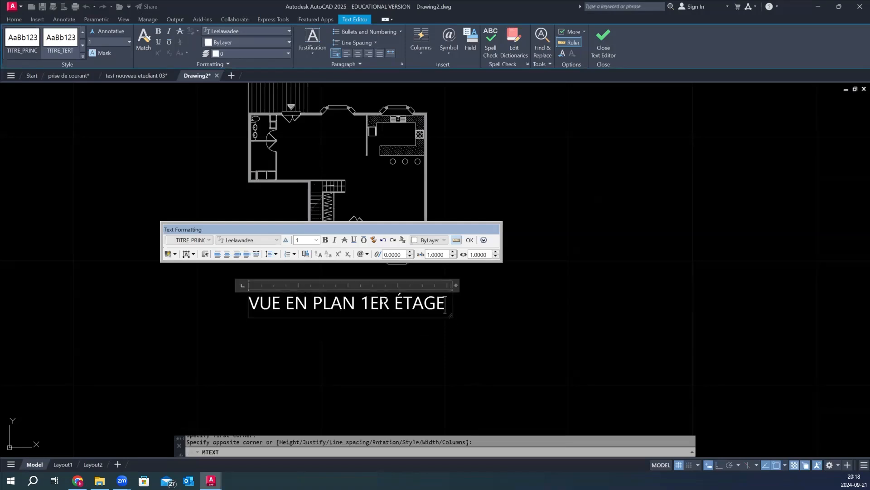
Step: Format the "ER" after the 1 in the title as superscript and finish editing the text
left_click_drag(370, 303, 387, 303)
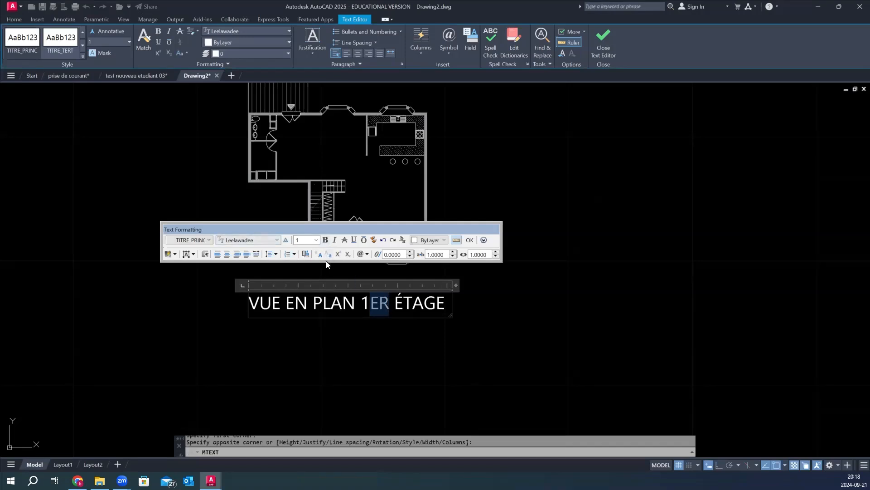
left_click(337, 254)
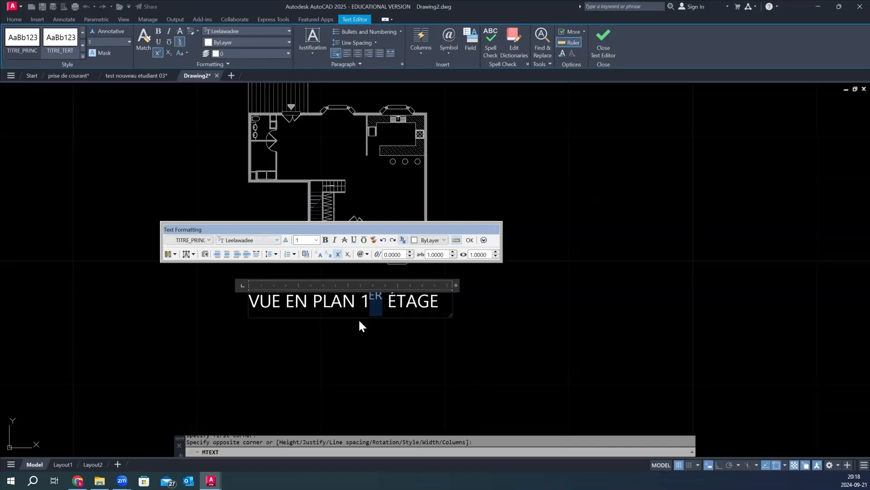
left_click(348, 358)
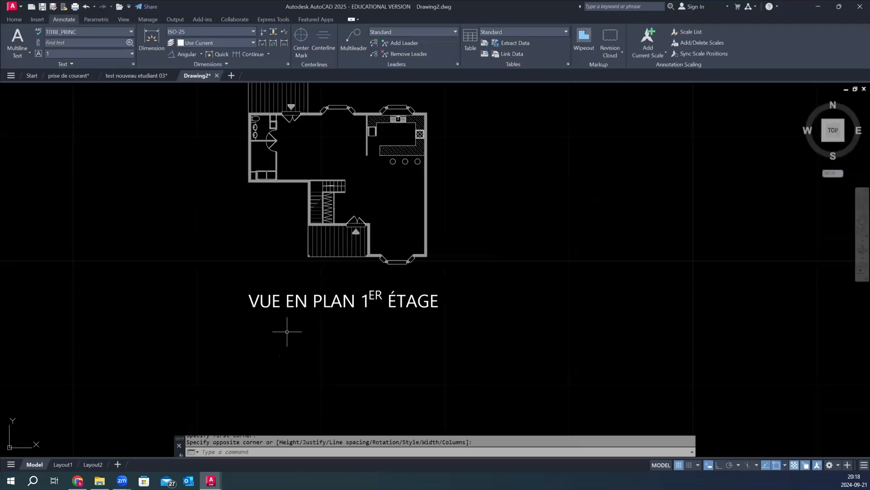
Step: Make TITE_SECOND the current text style and define a multiline text box just under the start of the plan title
scroll(392, 318, "down", 2)
scroll(303, 225, "up", 2)
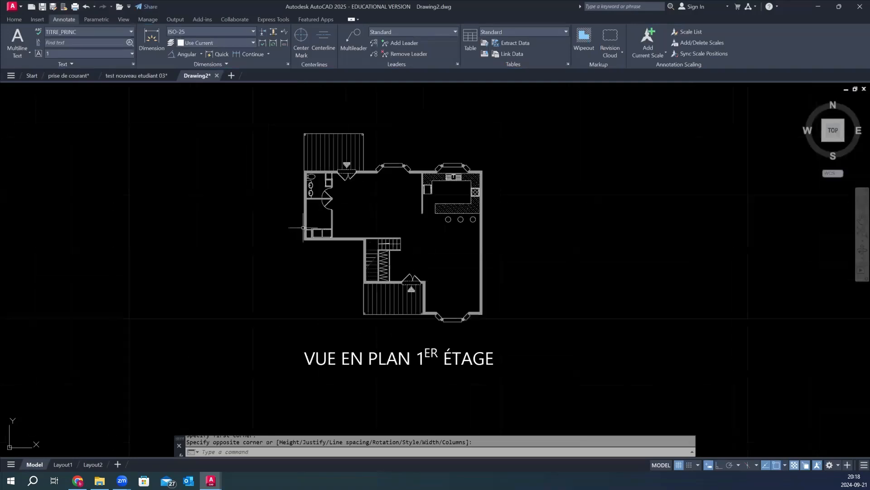
scroll(337, 225, "down", 2)
scroll(351, 311, "up", 2)
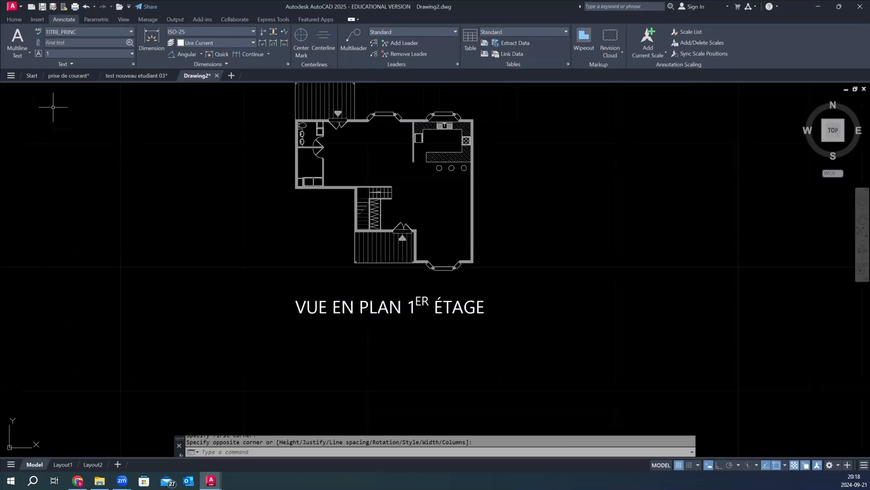
left_click(102, 32)
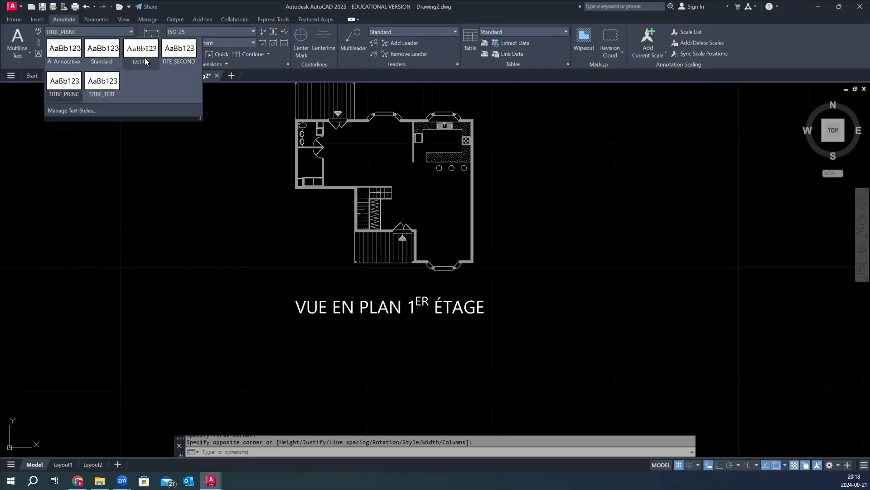
left_click(178, 53)
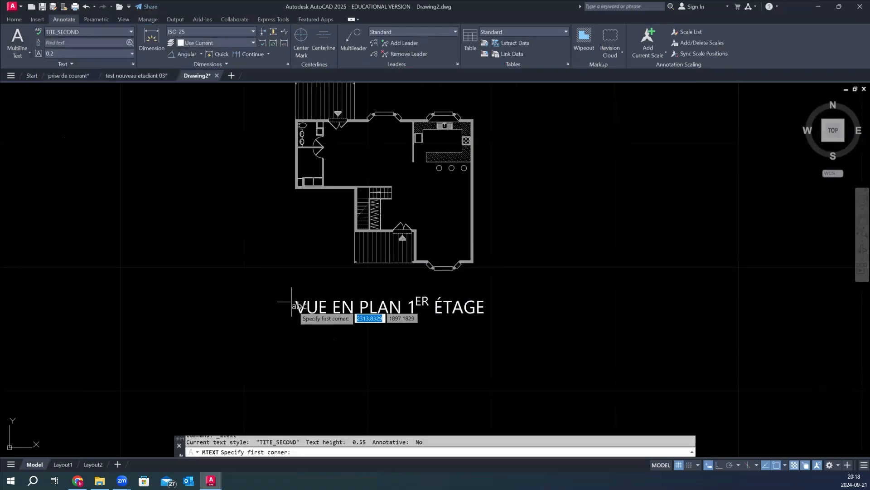
scroll(301, 331, "up", 4)
left_click(291, 348)
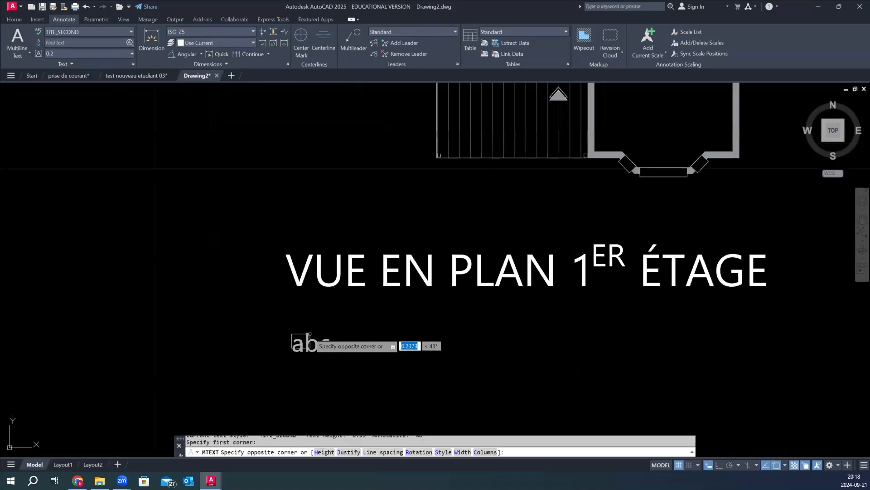
left_click(574, 309)
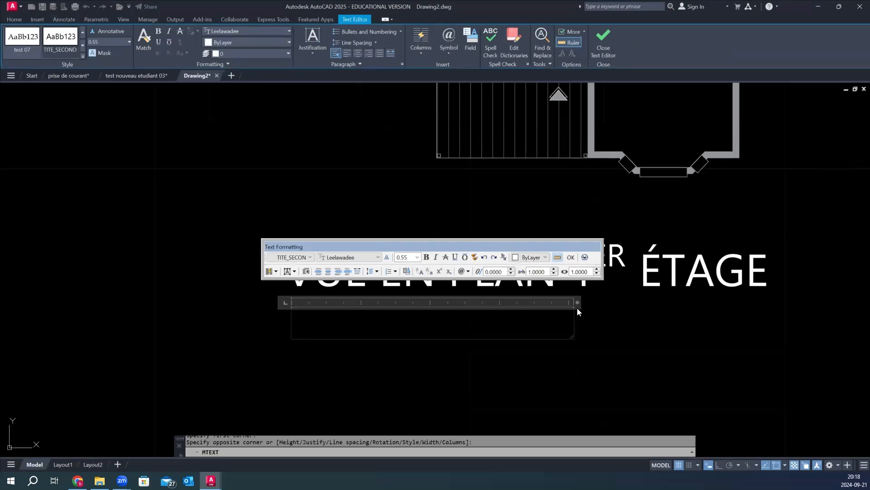
Step: Enter the scale note "ECHL: 1/50e", format its final "e" as superscript, and finish editing the text
type("ECHL")
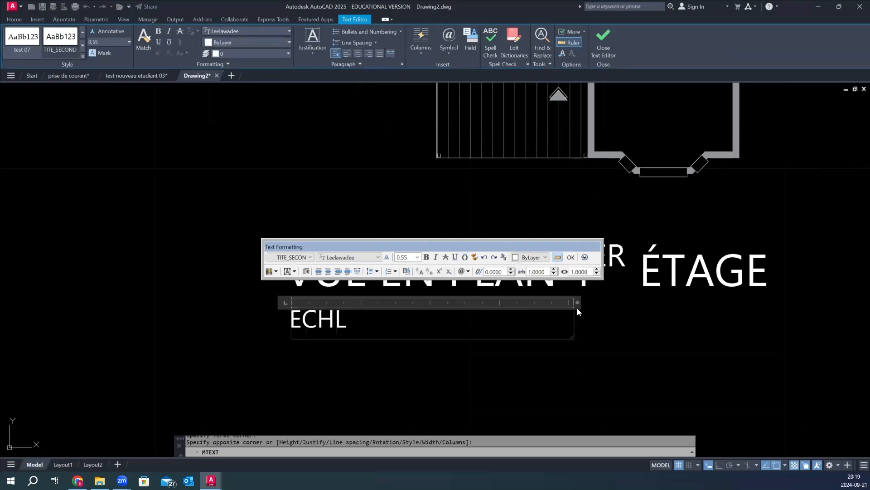
key("BackSpace")
type(": 1/50")
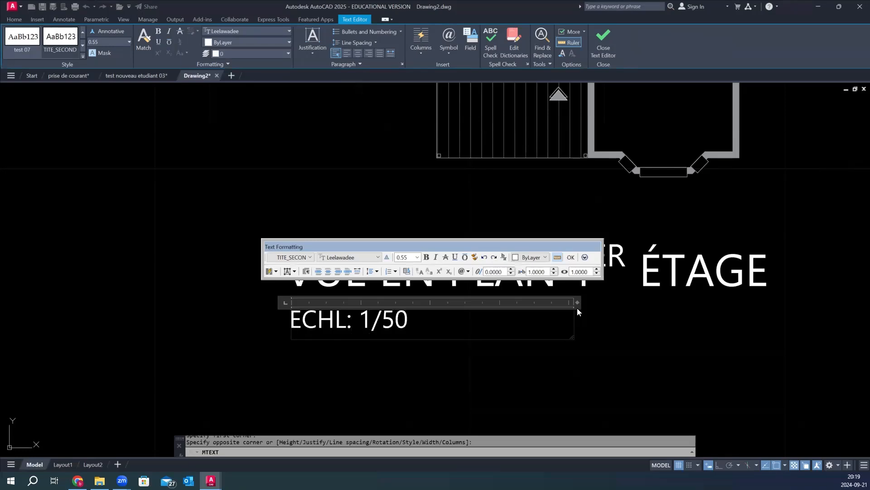
type("e")
key("shift+Left")
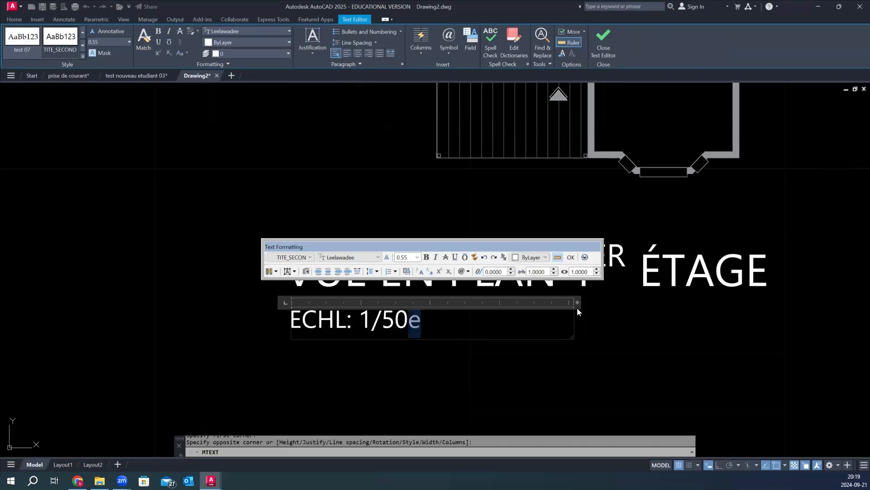
left_click(440, 272)
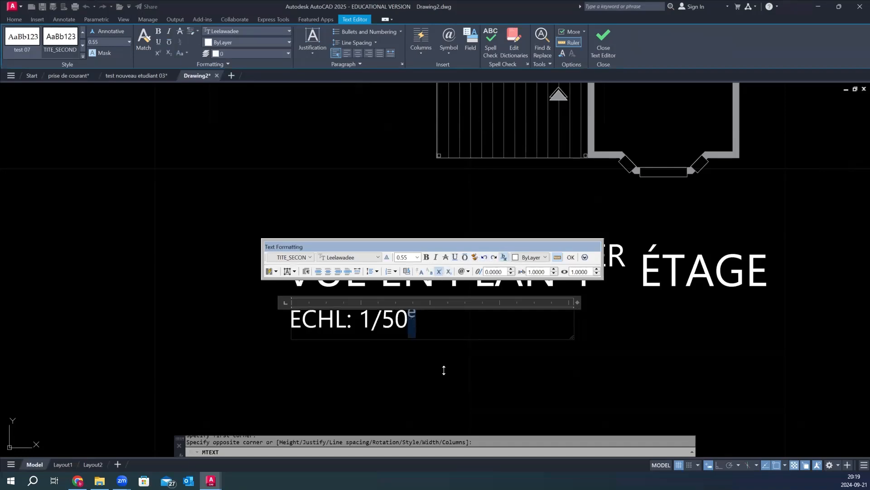
left_click(415, 334)
scroll(313, 303, "down", 4)
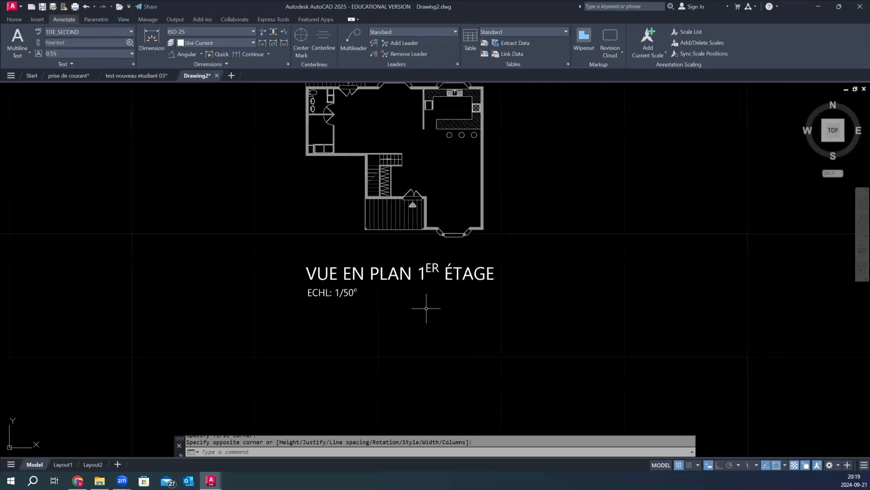
scroll(423, 308, "down", 2)
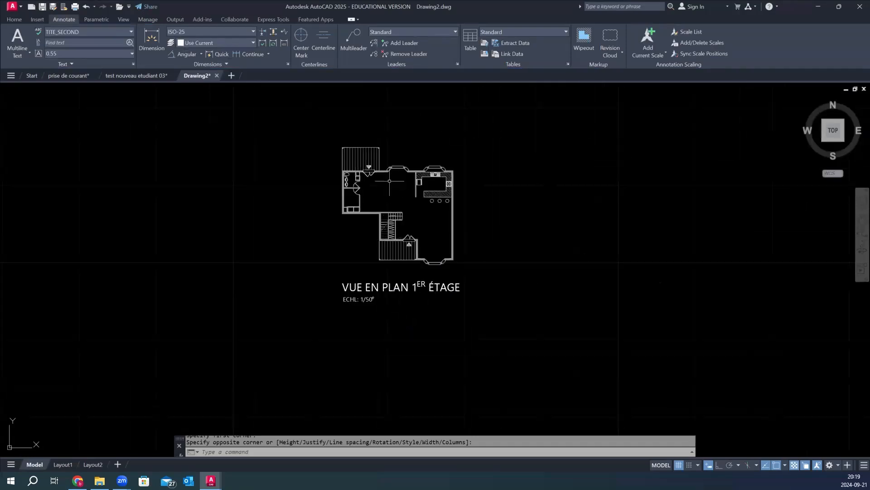
Step: Make TITRE_TERT the current text style and define a multiline text box spanning the open floor between the kitchen counters
scroll(394, 184, "up", 2)
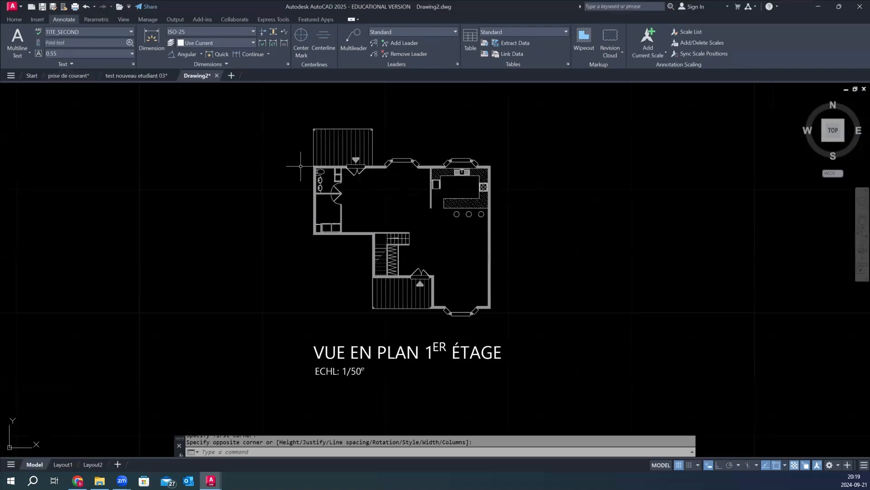
left_click(132, 31)
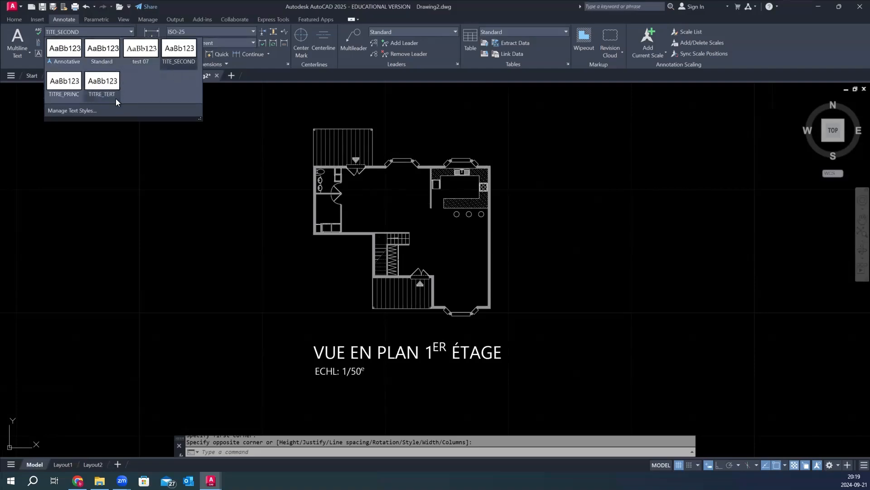
left_click(101, 86)
scroll(470, 184, "up", 2)
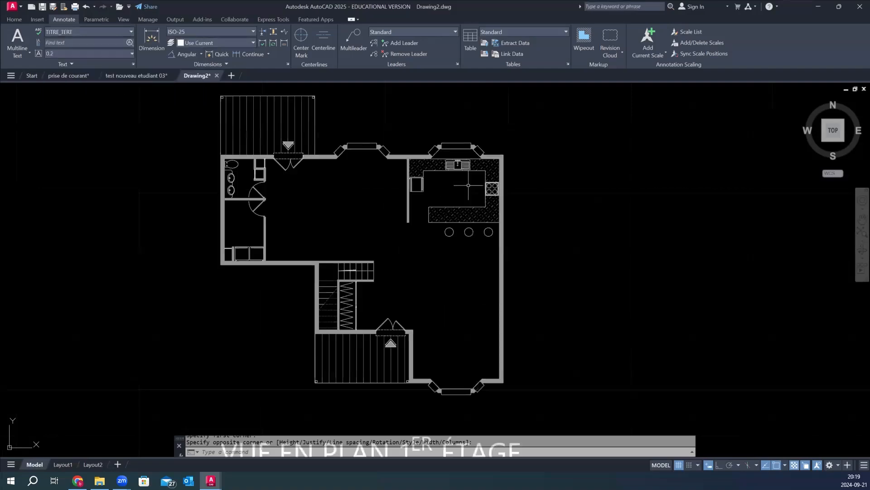
left_click(18, 45)
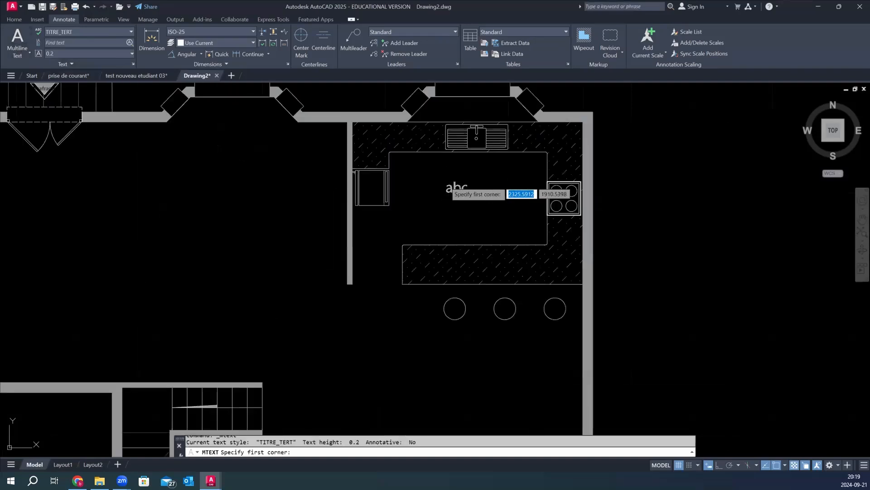
scroll(446, 182, "up", 3)
left_click(390, 153)
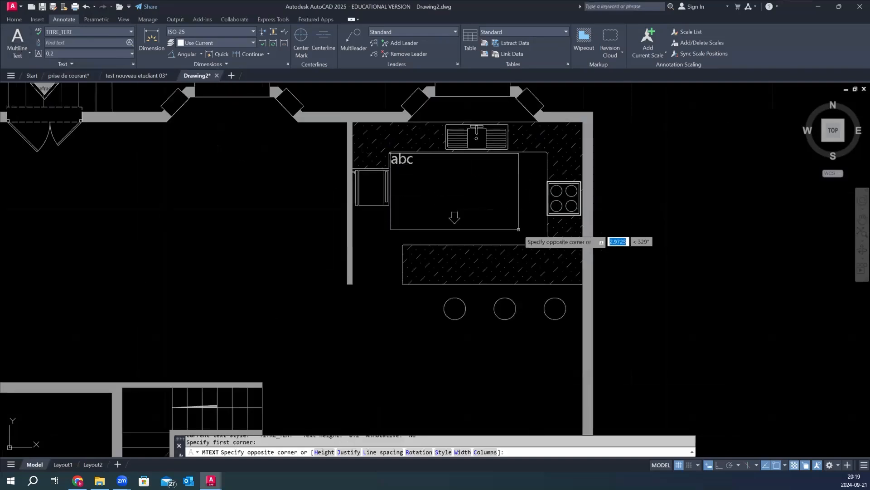
left_click(547, 245)
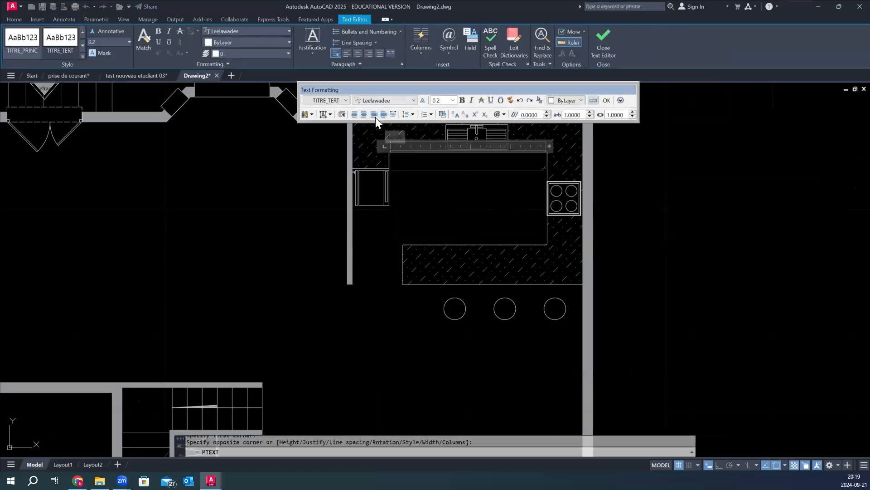
Step: Enter the kitchen label "CUISINE" with centered paragraph alignment and Middle Center justification, and finish editing the text
left_click(364, 114)
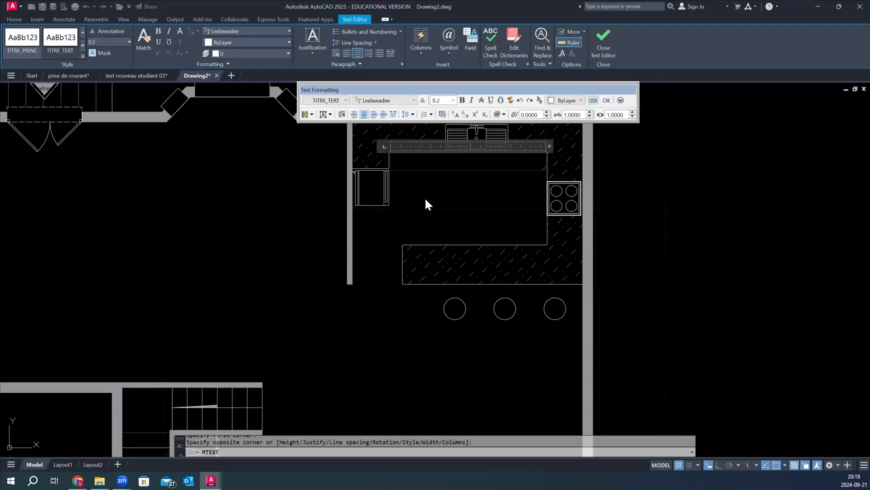
type("CUISINE")
left_click(331, 114)
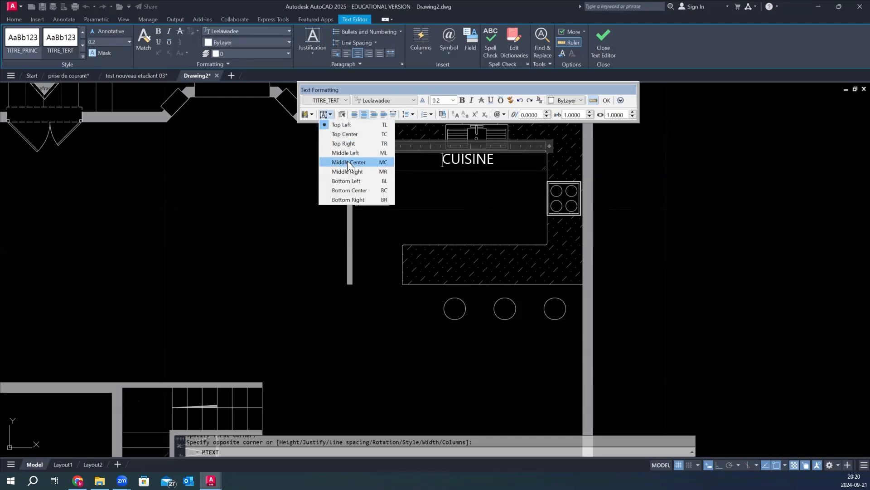
left_click(375, 162)
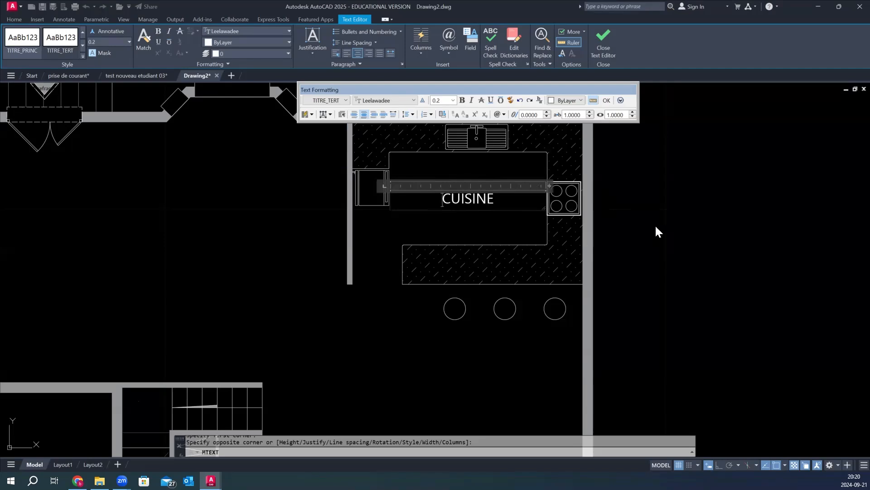
left_click(603, 40)
Step: Copy the CUISINE label from its center point into the large room west of the kitchen and into the room south of it
scroll(661, 185, "down", 2)
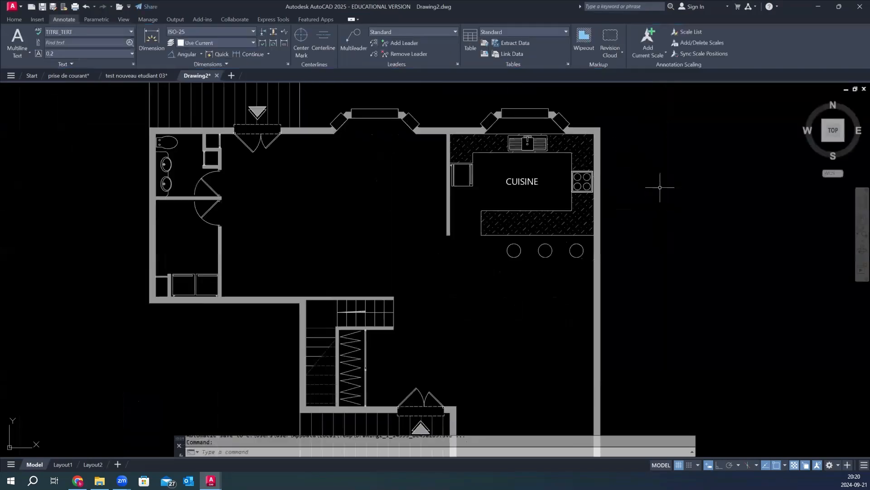
left_click(661, 188)
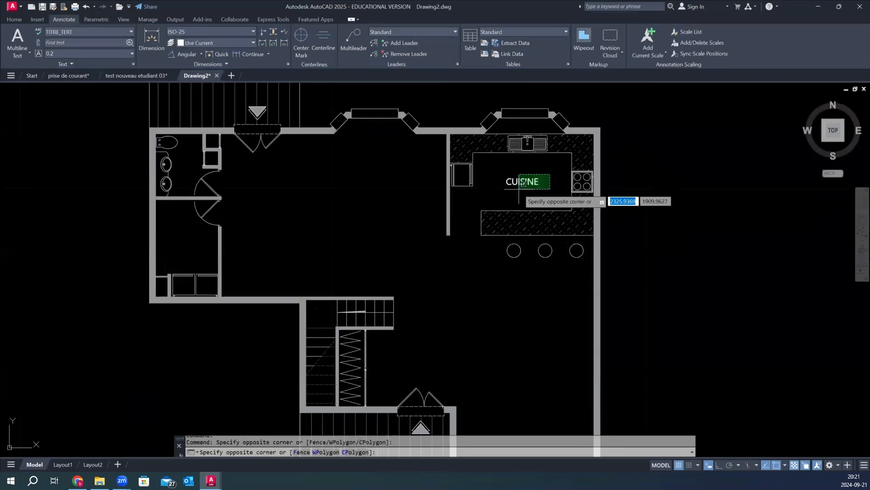
left_click(503, 175)
left_click(14, 20)
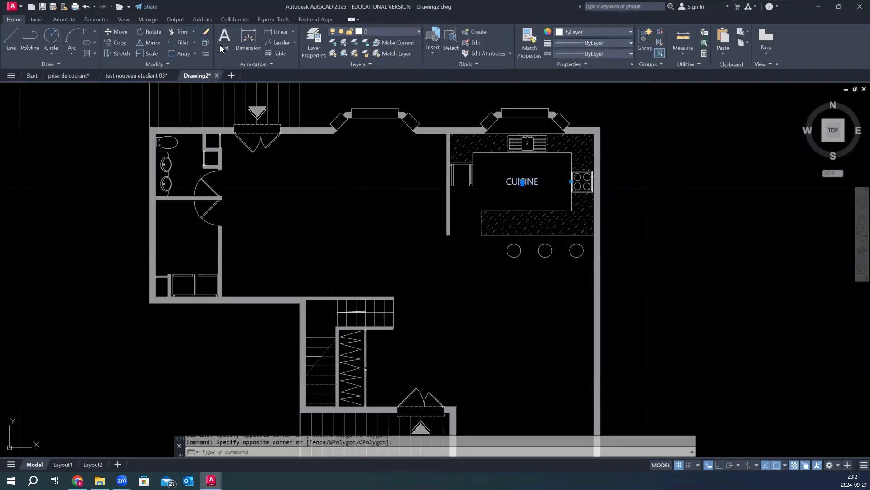
key("Escape")
left_click(117, 43)
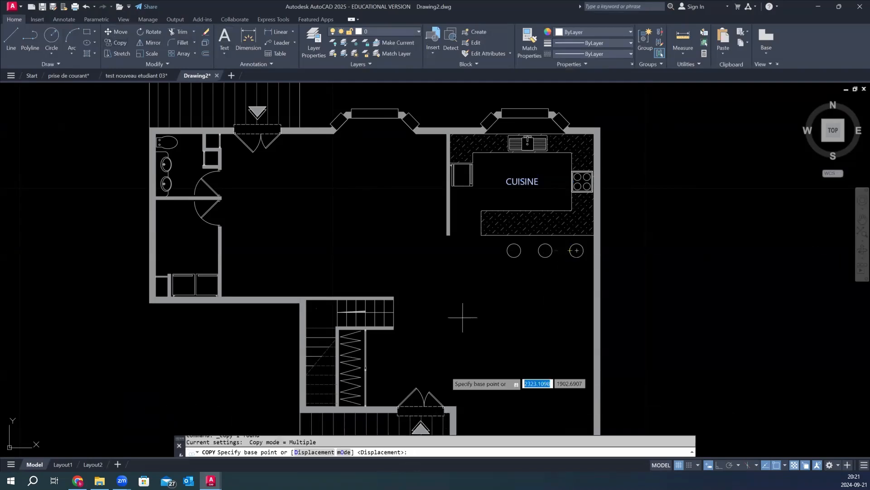
left_click(522, 181)
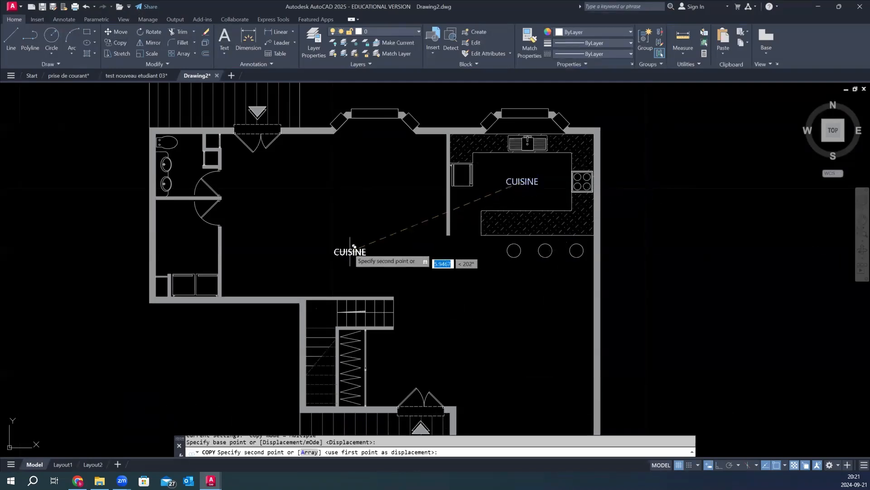
left_click(326, 200)
scroll(344, 199, "down", 3)
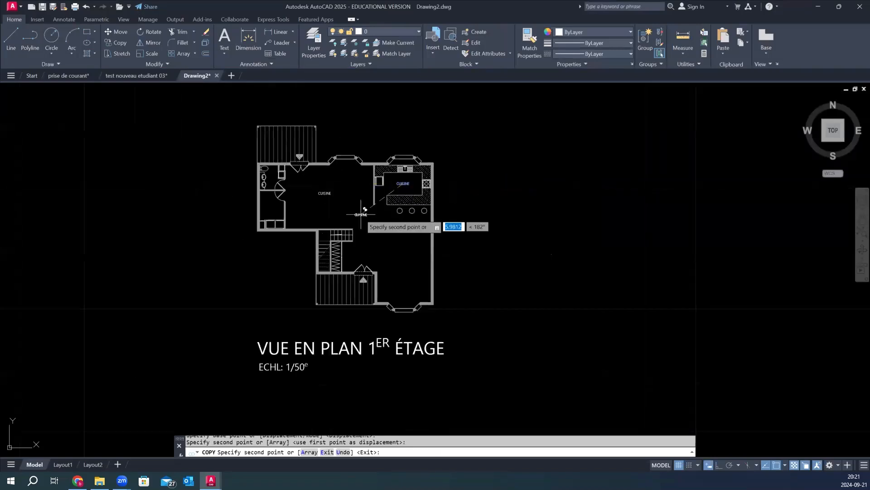
scroll(403, 258, "up", 1)
left_click(404, 266)
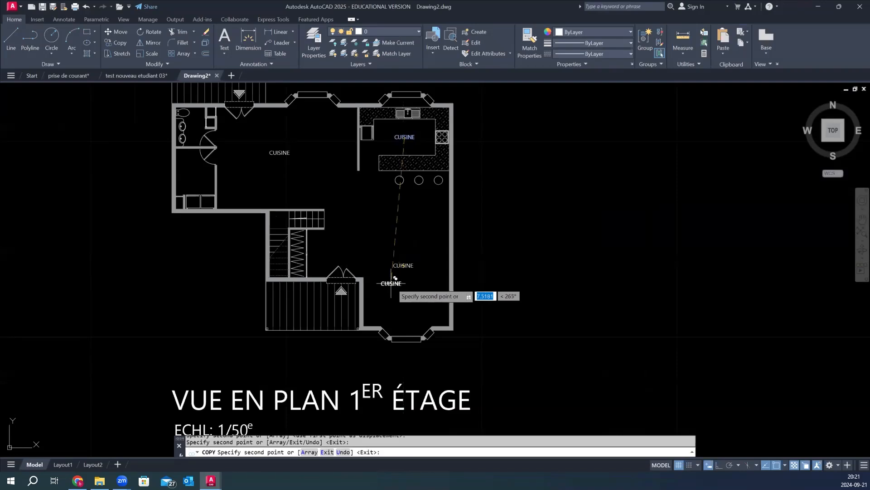
scroll(401, 272, "down", 2)
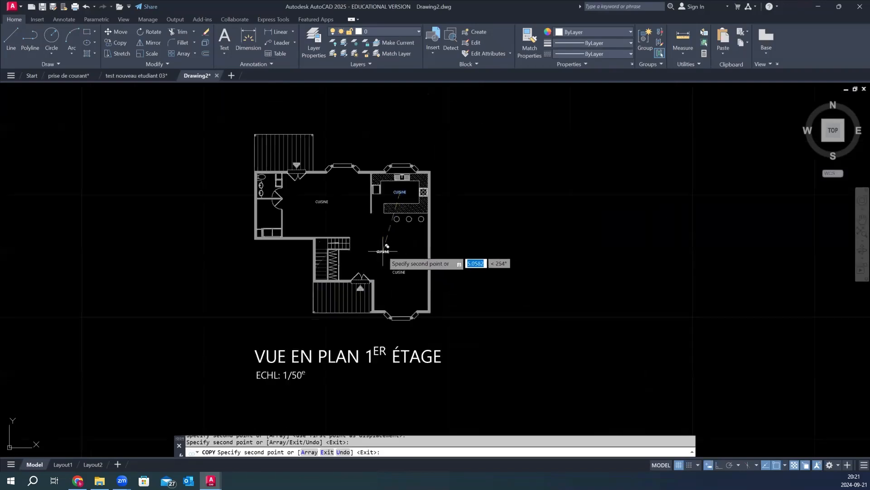
key("Escape")
Step: Replace the text of the label copy in the room west of the kitchen with "SEJOUR" and finish editing
scroll(322, 212, "up", 8)
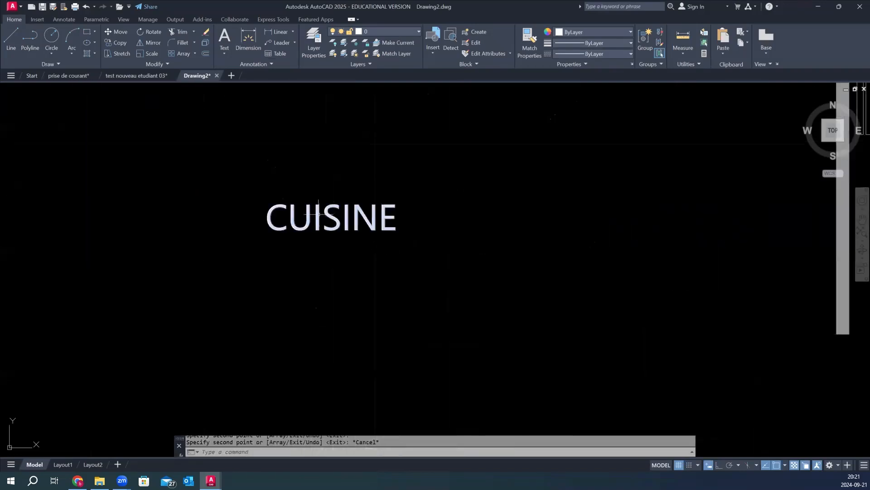
left_click(323, 213)
double_click(318, 217)
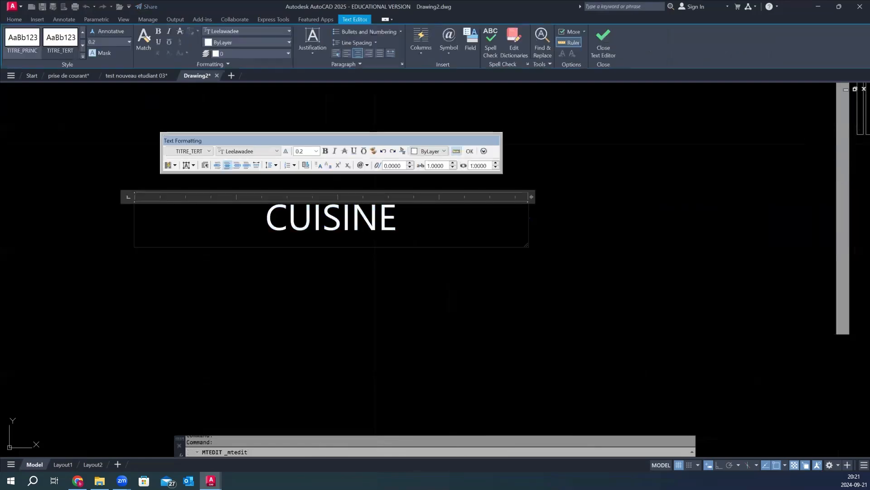
left_click_drag(398, 219, 267, 220)
type("S")
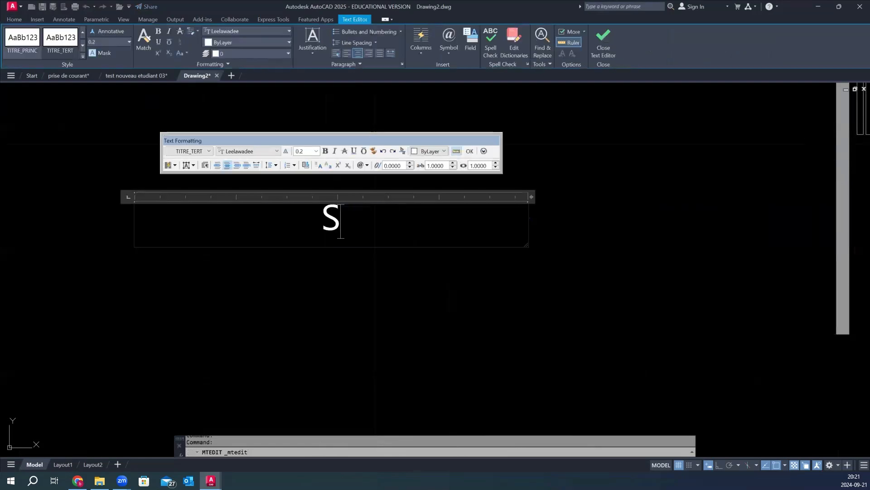
type("EJOUR")
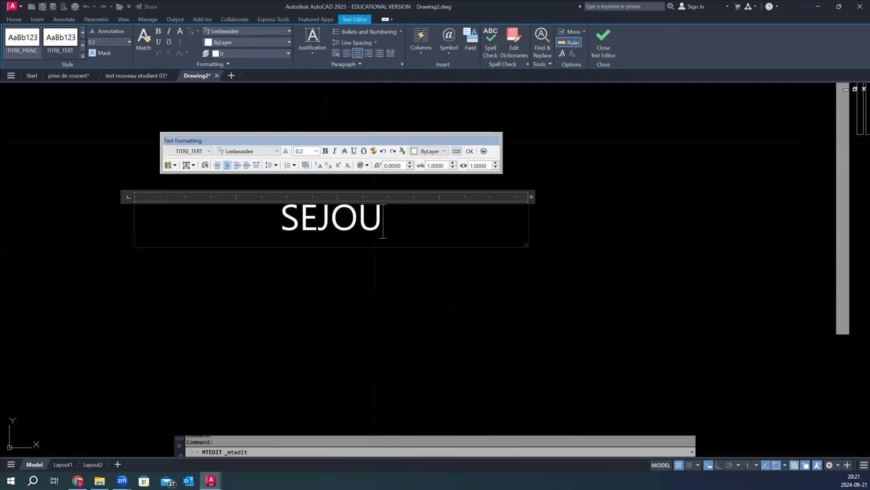
left_click(598, 44)
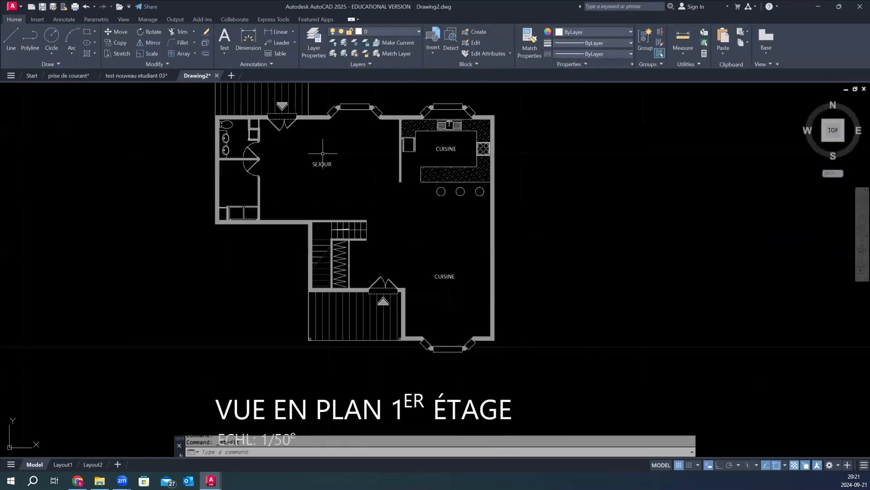
Step: Replace the text of the label copy in the room south of the kitchen with "ACCUEIL" and finish editing
double_click(445, 276)
left_click(406, 250)
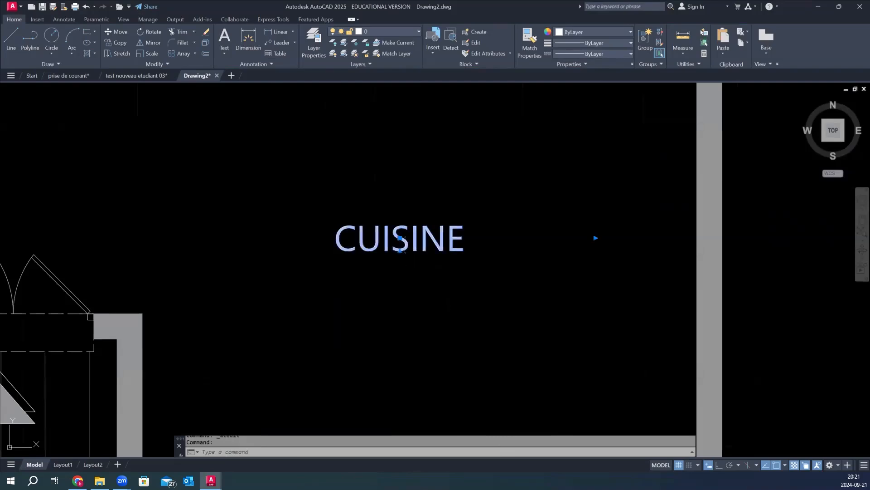
double_click(402, 247)
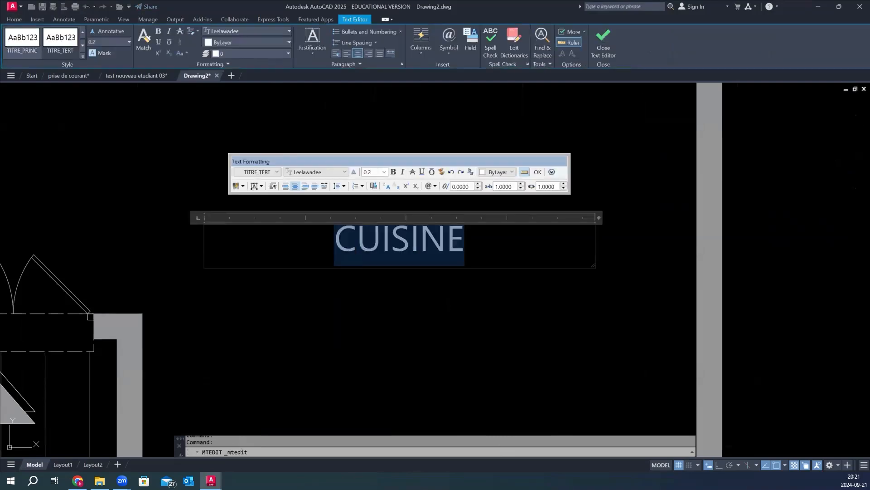
type("ACC")
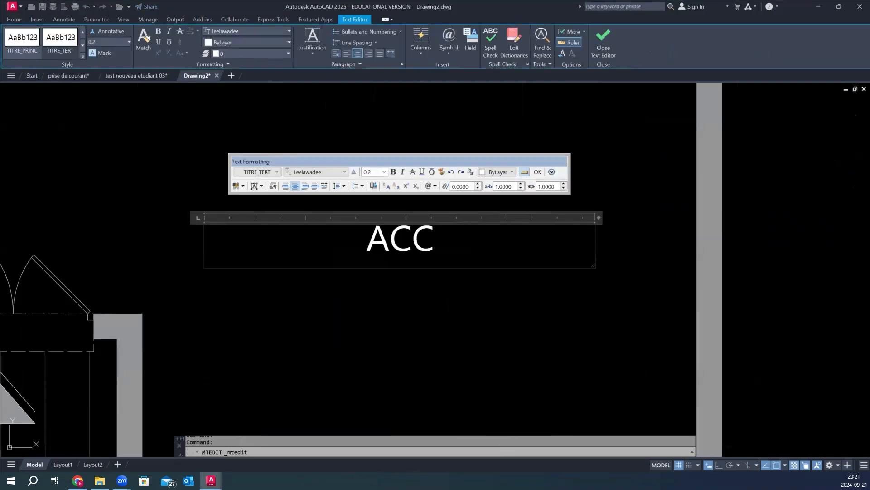
type("UEIL")
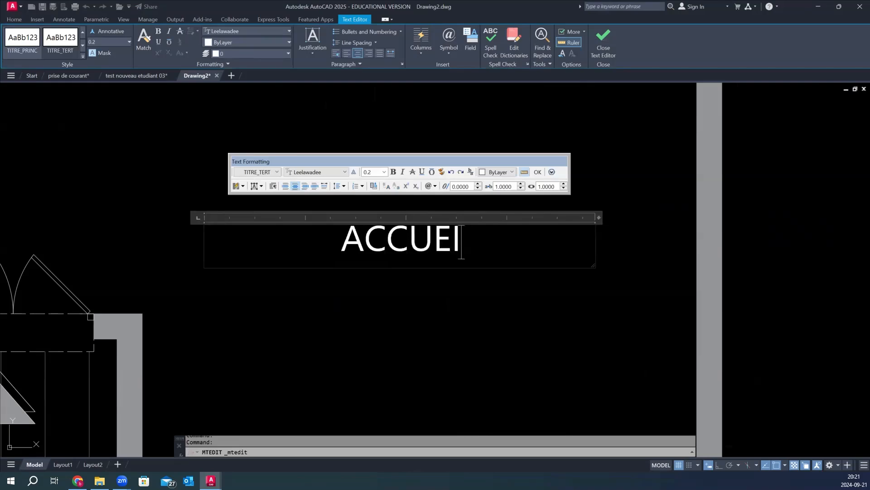
left_click(368, 297)
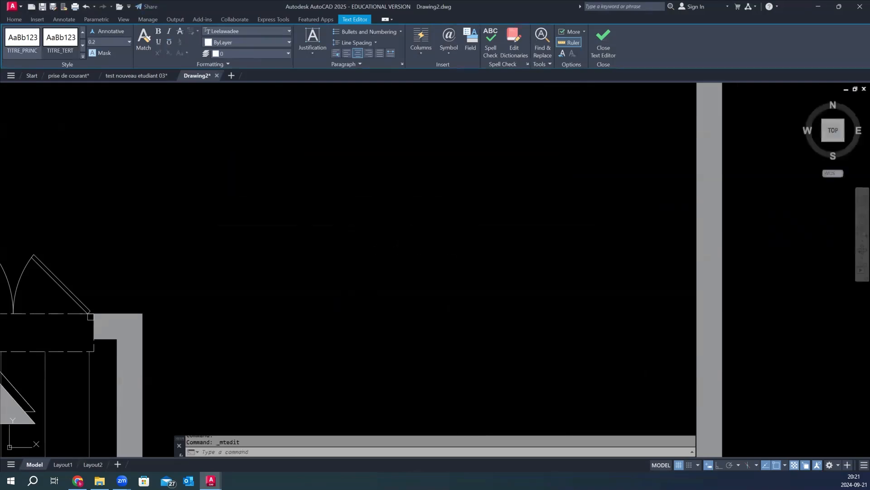
Step: Add a multiline text block just below the plan's southwest wall, left of the stairs, containing the paragraph beginning "Le Code prévoit des exceptions touchant les petits bâtiments d'habitation"
scroll(377, 273, "down", 5)
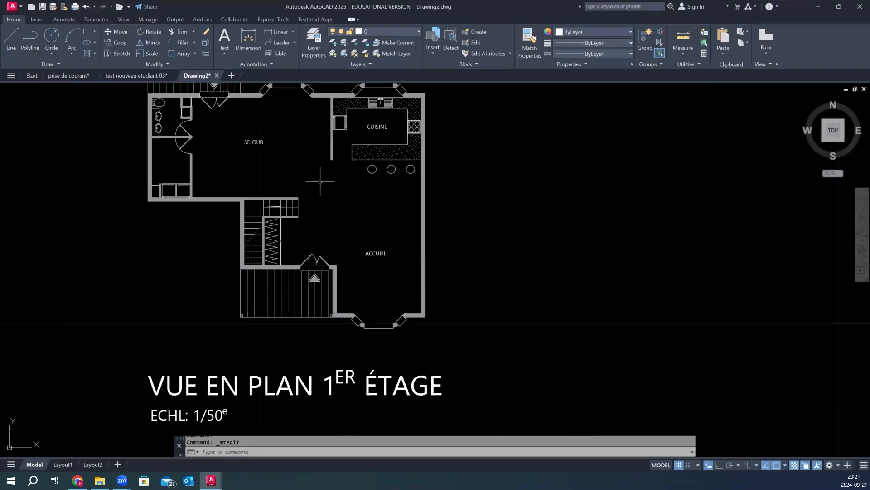
scroll(267, 227, "down", 2)
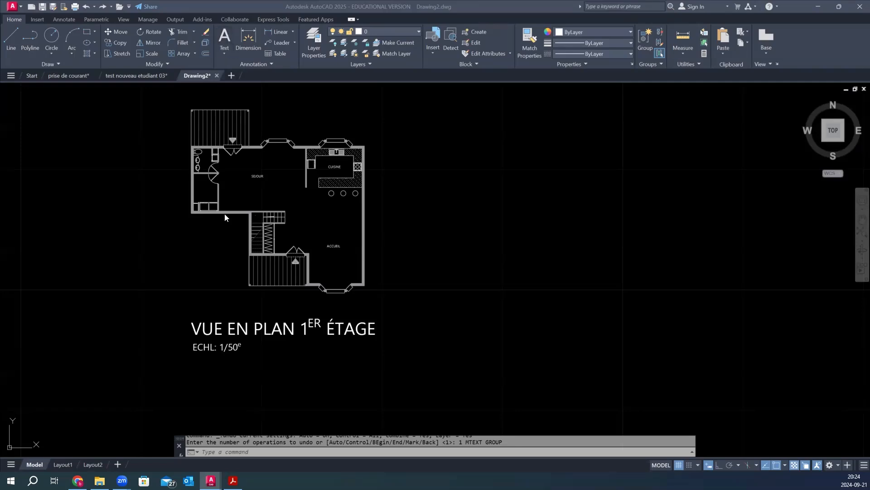
left_click(226, 37)
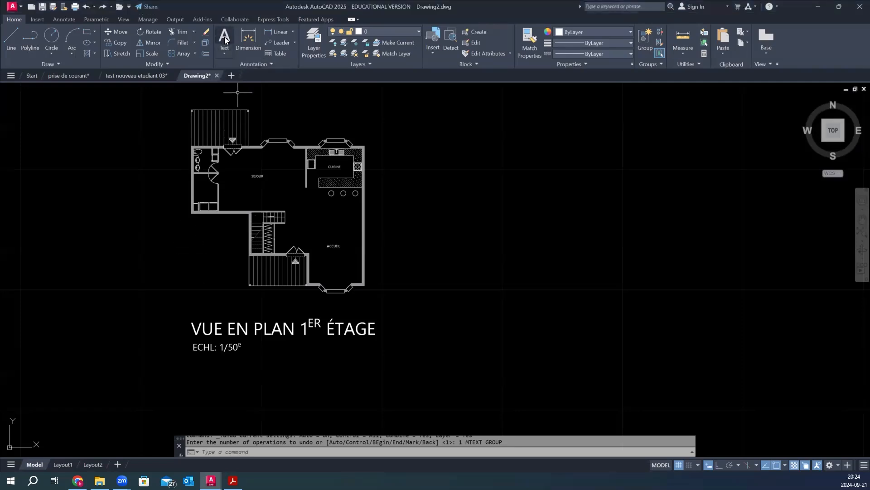
left_click(224, 37)
scroll(193, 221, "up", 2)
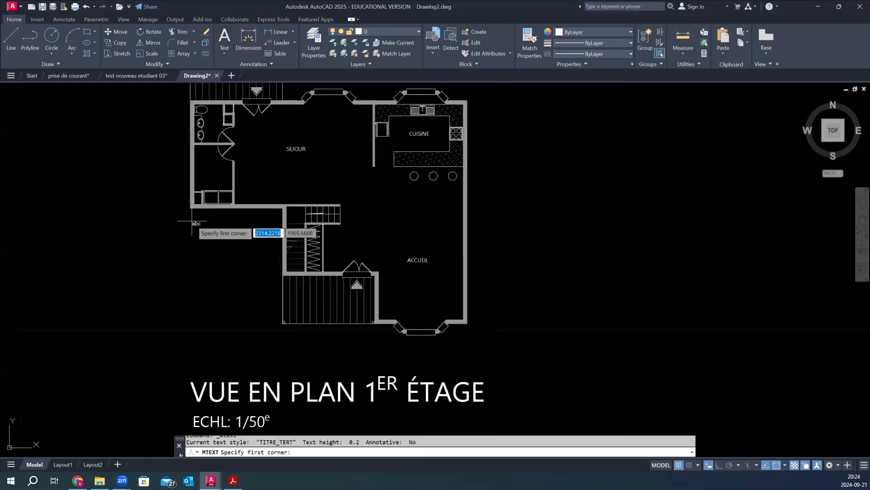
left_click(188, 214)
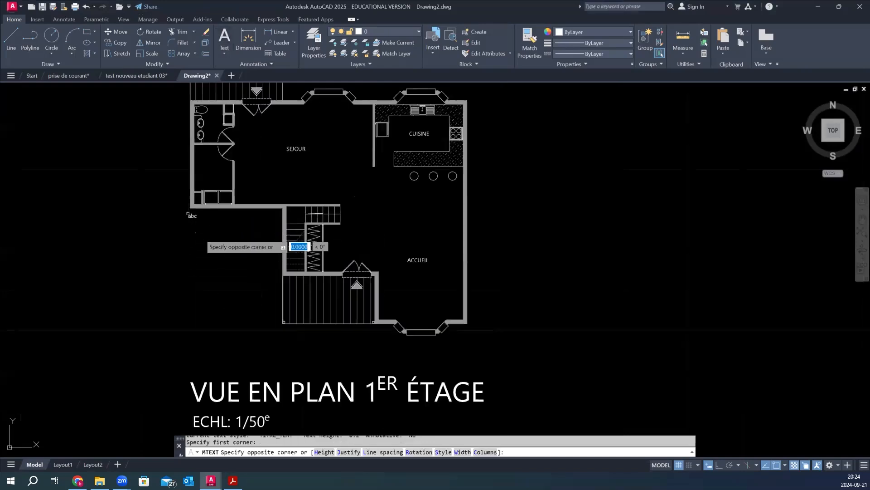
left_click(276, 323)
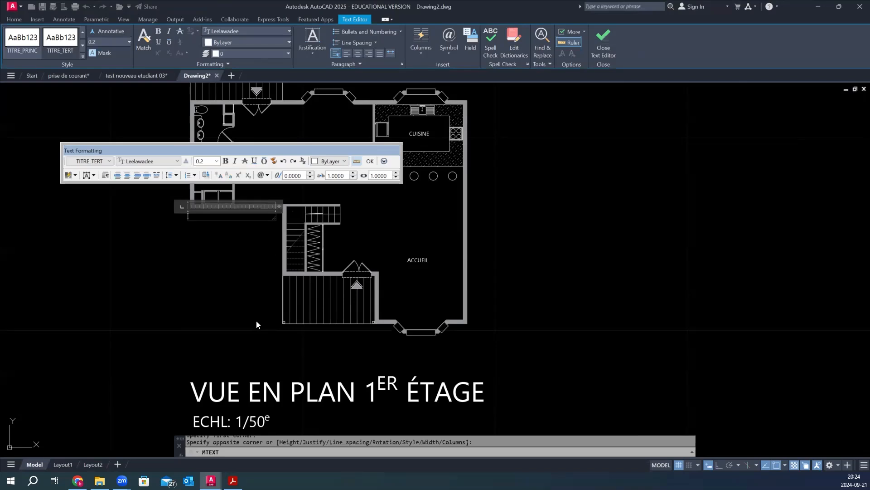
type("Le Code prévoit des exceptions touchant les petits bâtiments d'habitation et les industries où la présence, en très grande quantité, ou encore l'utilisation de liquides et de matières très combustibles, inflammables ou explosifs crée un danger particulier d'incendie. Ces exceptions font partie intégrante du Code et sont indépendantes. Une modification ou une abolition n'abolirait pas ces exceptions.")
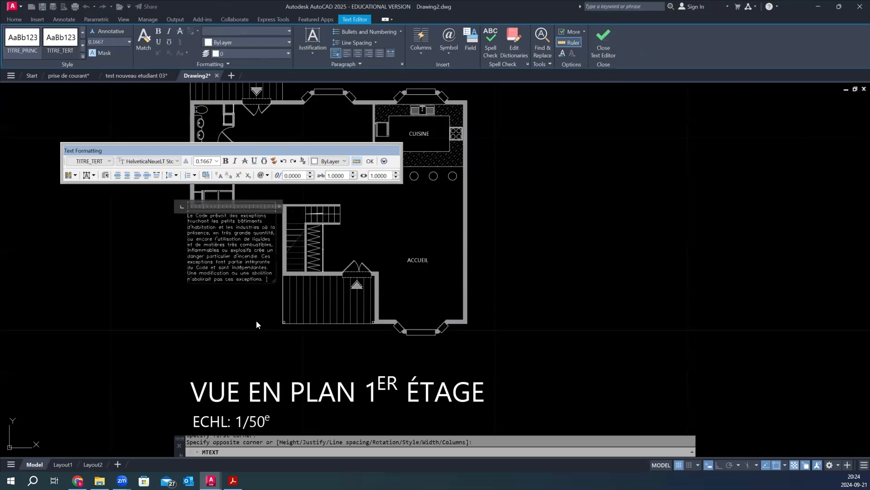
left_click(154, 240)
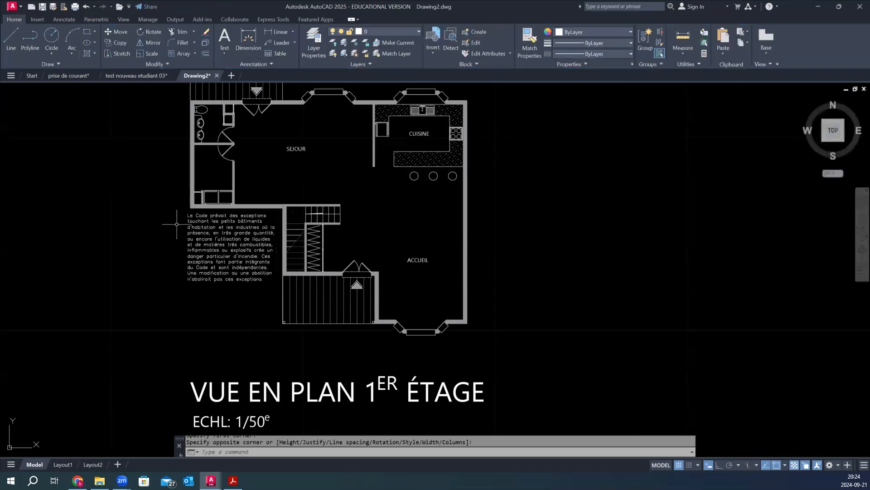
Step: Change the font of the whole paragraph below the plan's southwest wall to Leelawadee UI
scroll(171, 217, "up", 2)
scroll(222, 243, "up", 2)
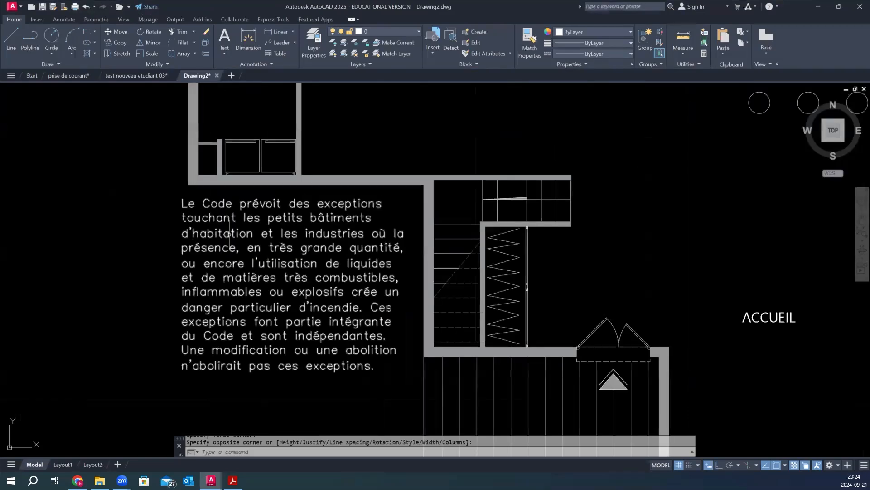
left_click(232, 231)
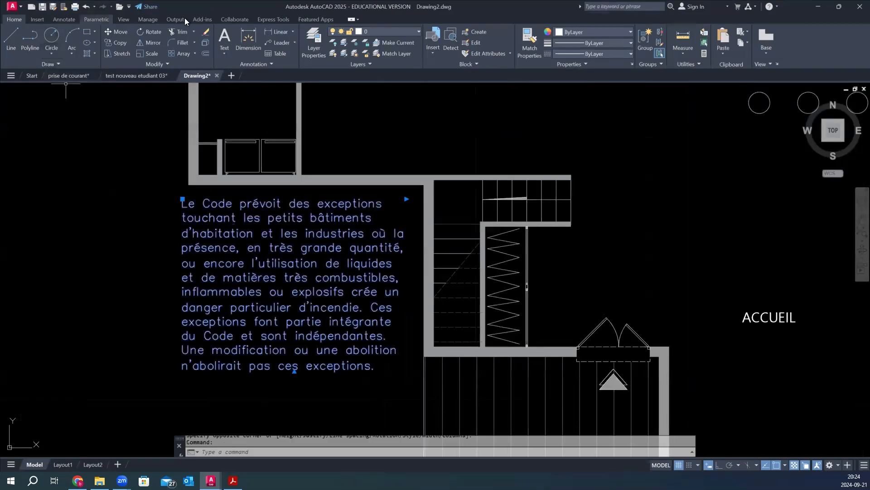
left_click(58, 20)
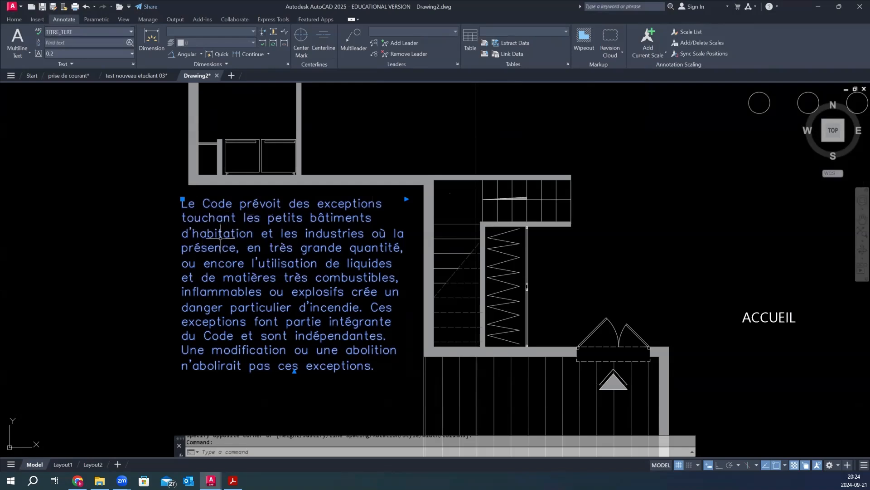
double_click(220, 204)
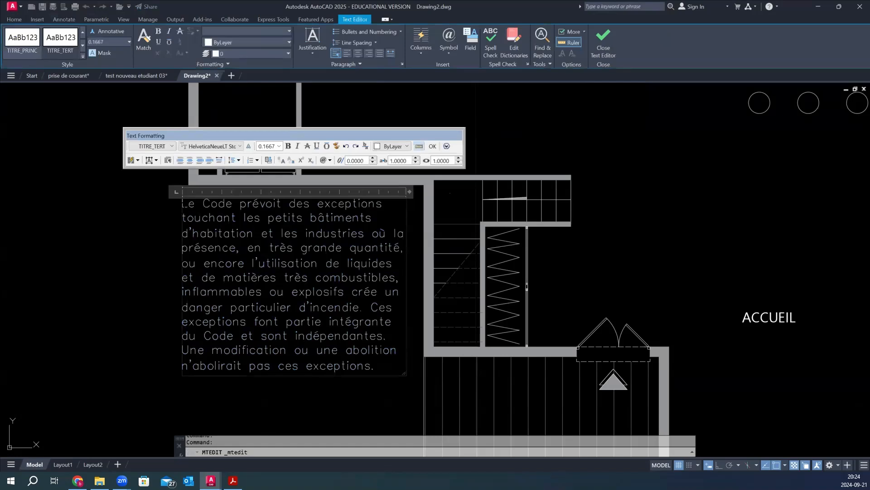
left_click_drag(182, 203, 376, 366)
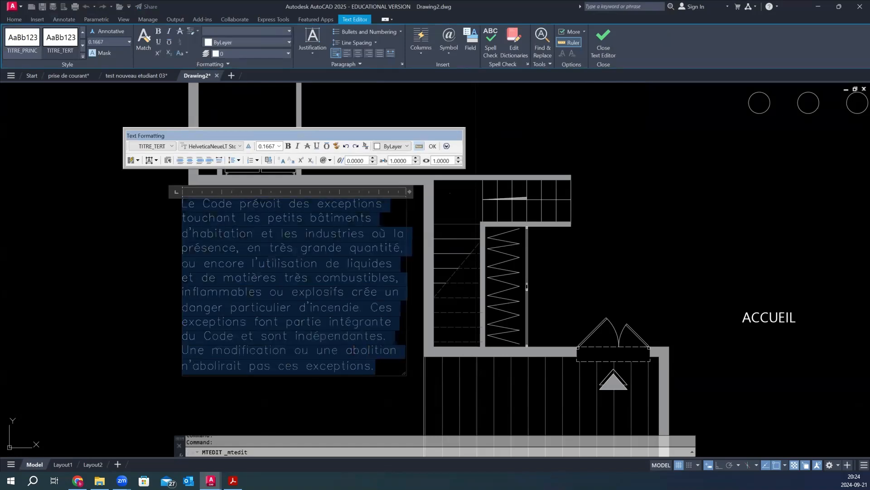
left_click(217, 146)
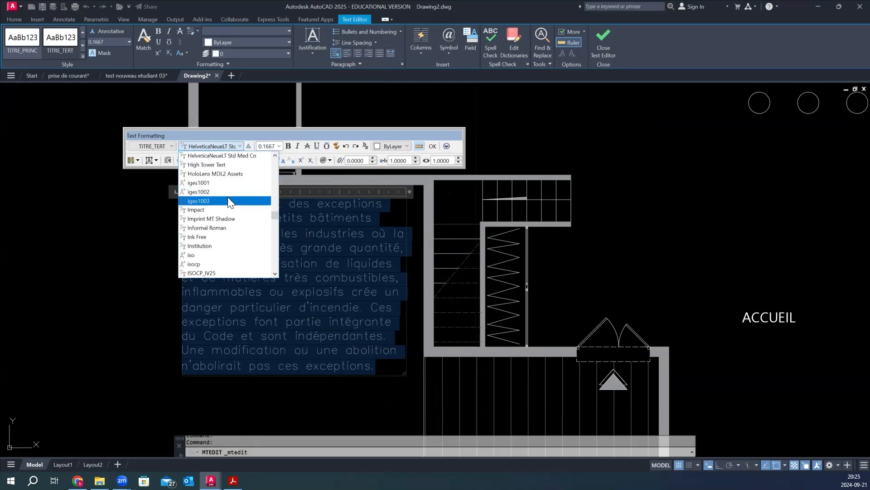
key("l")
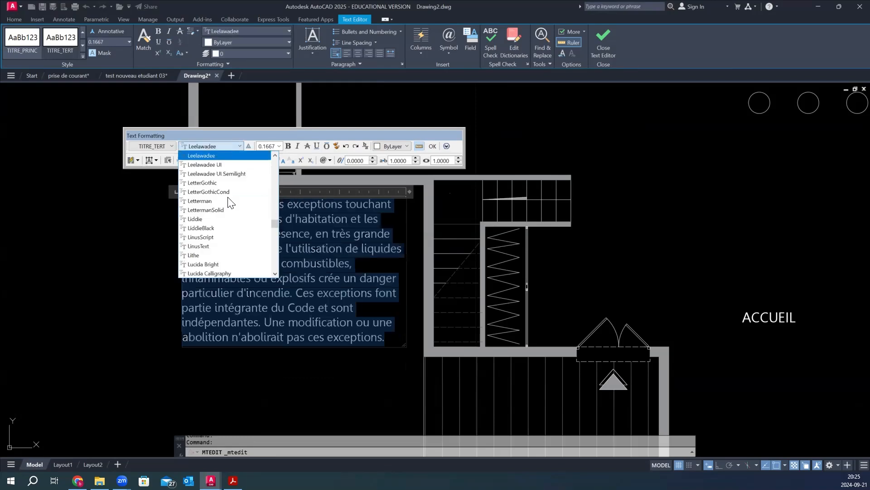
left_click(224, 164)
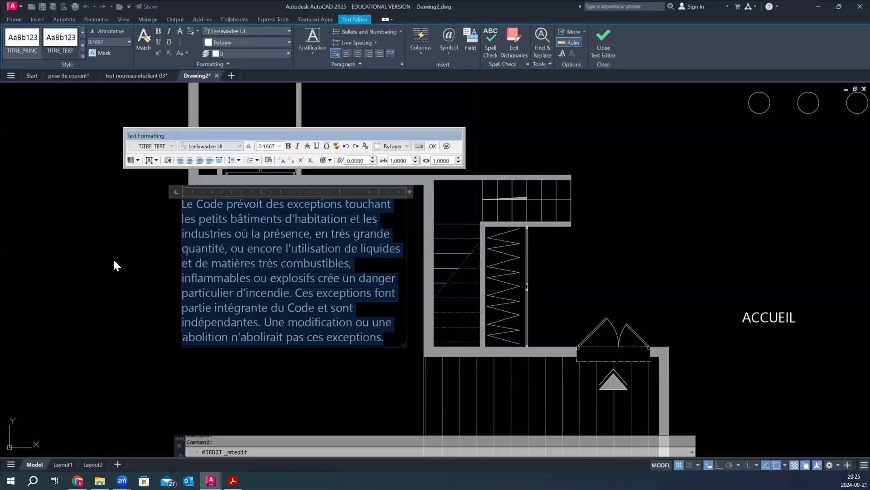
scroll(118, 223, "down", 2)
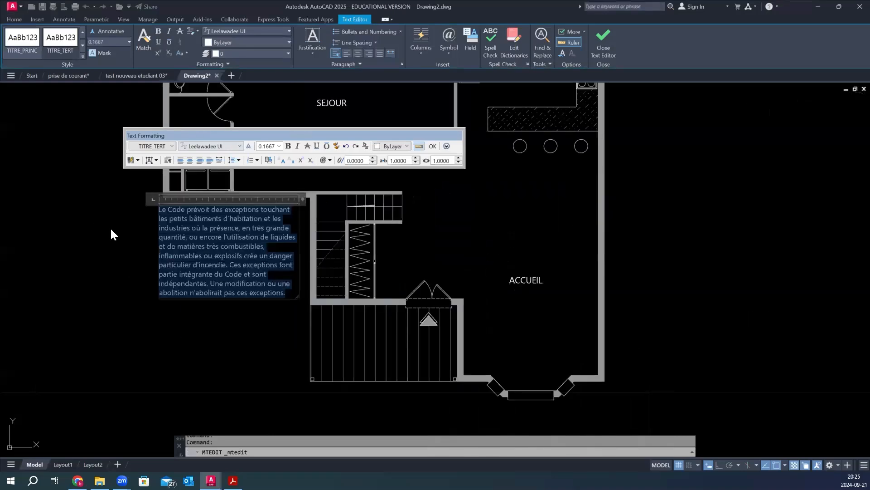
left_click(111, 234)
Step: Insert a colon after "touchant" in the paragraph and start "les petits bâtiments" on a new line
scroll(168, 213, "up", 4)
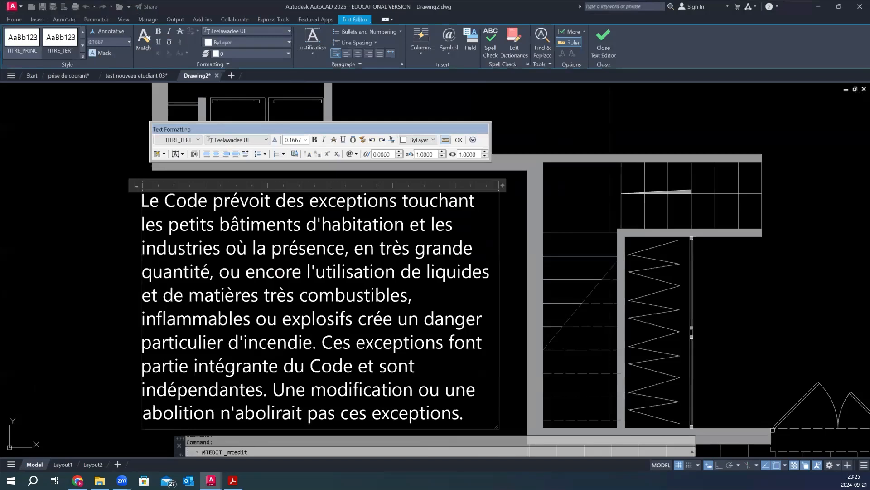
key("BackSpace")
type(":")
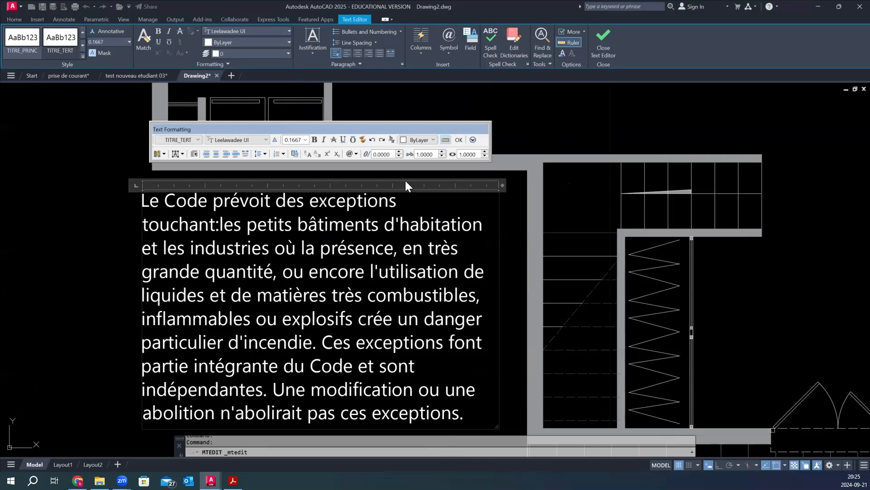
key("BackSpace")
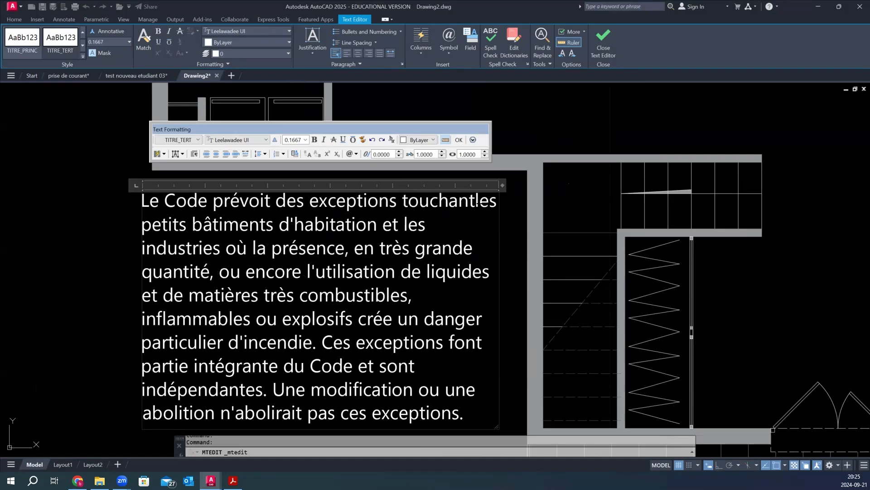
type(":")
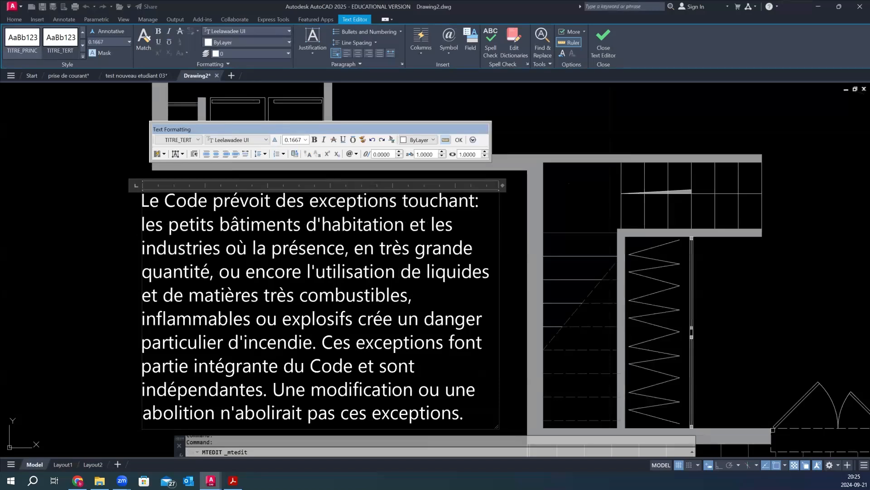
Step: Break the line after "d'habitation" and delete "et" so the new line starts with "les industries"
left_click(405, 225)
key("Return")
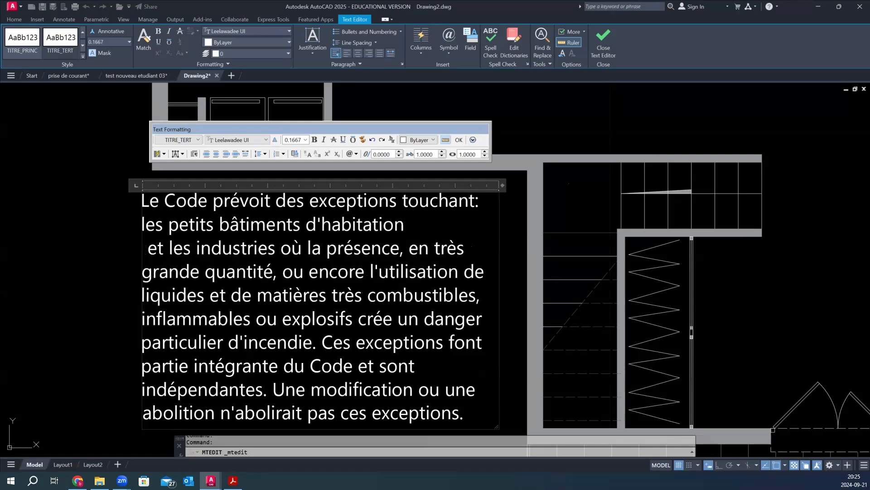
key("shift+Right")
key("shift+Right")
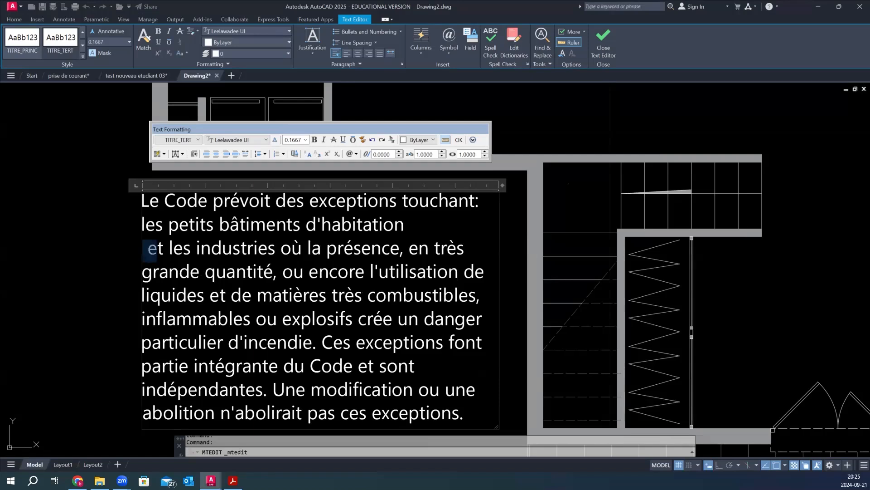
key("shift+Right")
key("Delete")
key("Delete")
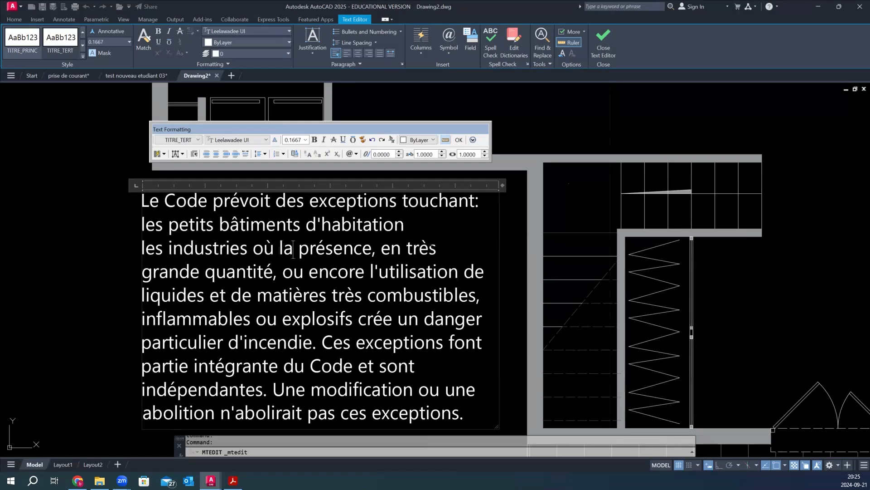
Step: Delete "en très grande quantité, ou encore" after "présence," and start "l'utilisation" on a new line without a leading space
left_click(376, 249)
left_click_drag(376, 249, 427, 247)
key("shift+Right")
key("shift+Right")
key("shift+Right")
key("shift+Right")
key("shift+Right")
key("shift+Right")
key("shift+Right")
key("shift+Right")
key("shift+Right")
key("shift+Right")
key("shift+Right")
key("shift+Right")
key("shift+Right")
key("shift+Right")
key("shift+Right")
key("shift+Right")
key("shift+Right")
key("shift+Right")
key("shift+Right")
key("shift+Right")
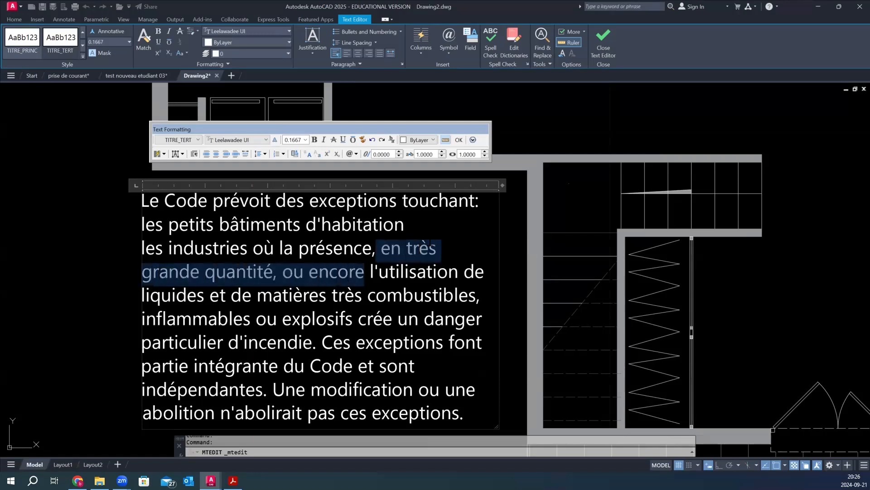
key("Delete")
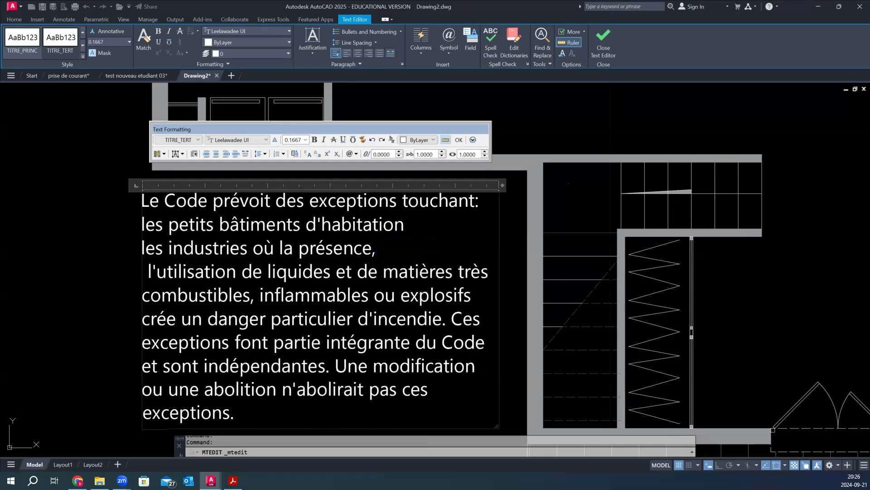
key("Delete")
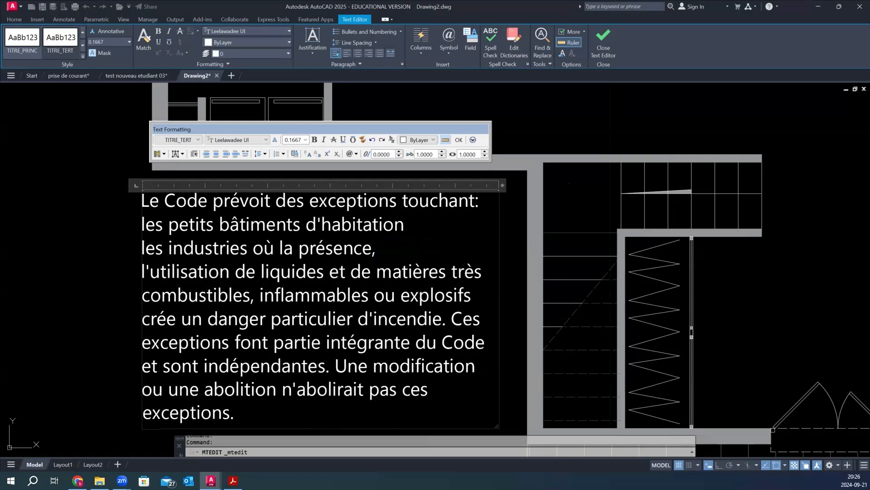
Step: Delete "et de matières" from the line beginning with "l'utilisation de liquides"
key("Right")
key("Right")
key("Right")
key("Right")
key("Right")
key("Right")
key("Right")
key("Right")
key("Right")
key("Right")
key("Right")
key("Right")
key("Right")
key("Right")
left_click_drag(329, 273, 446, 274)
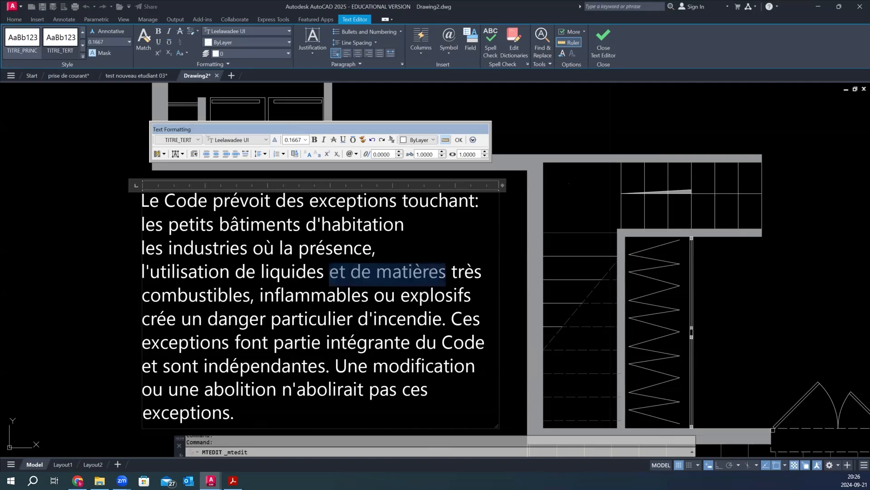
key("Delete")
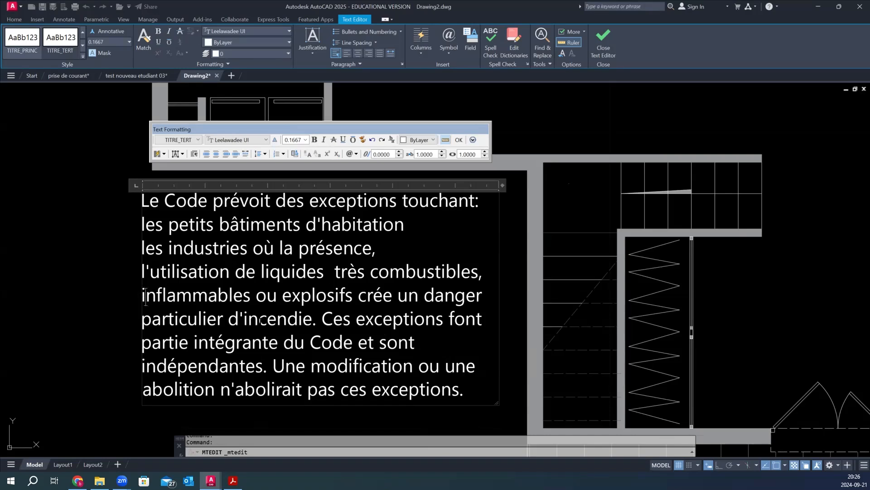
Step: Delete the passage from "inflammables ou explosifs" through "indépendantes." and start "Une modification" on its own line without a leading space
key("shift+Down")
key("shift+Down")
key("shift+Down")
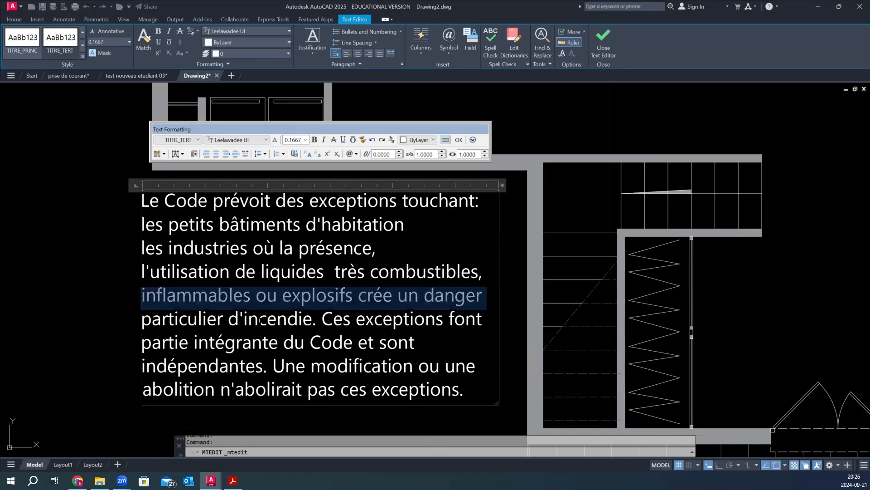
key("shift+Left")
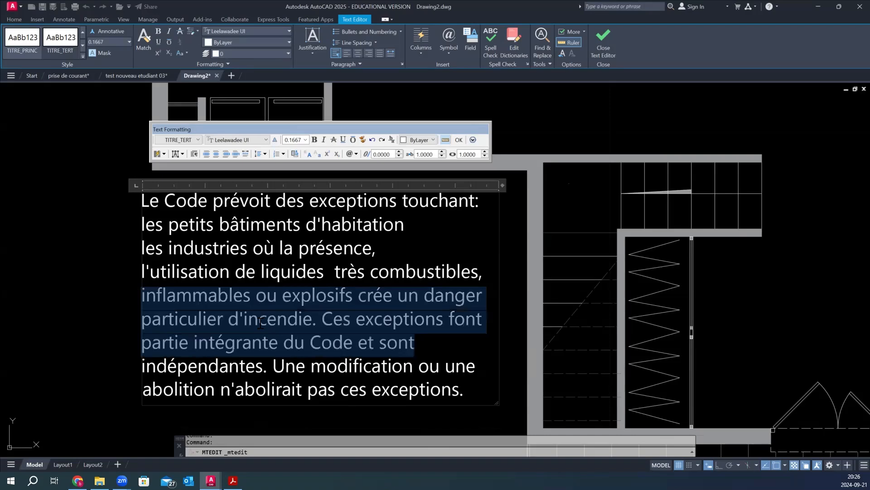
key("shift+Right")
key("shift+Right")
key("shift+Right")
key("shift+Right")
key("shift+Right")
key("shift+Right")
key("shift+Right")
key("shift+Right")
key("shift+Right")
key("shift+Right")
key("shift+Right")
key("shift+Right")
key("shift+Right")
key("shift+Right")
key("shift+Right")
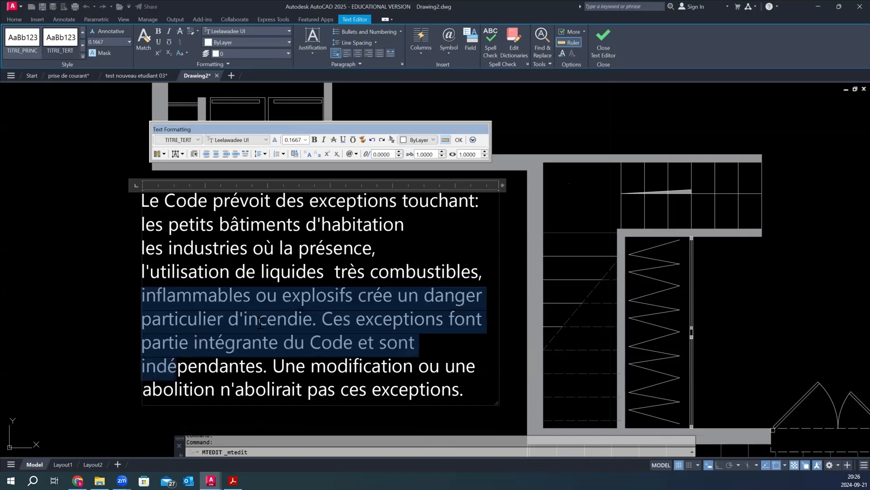
key("Delete")
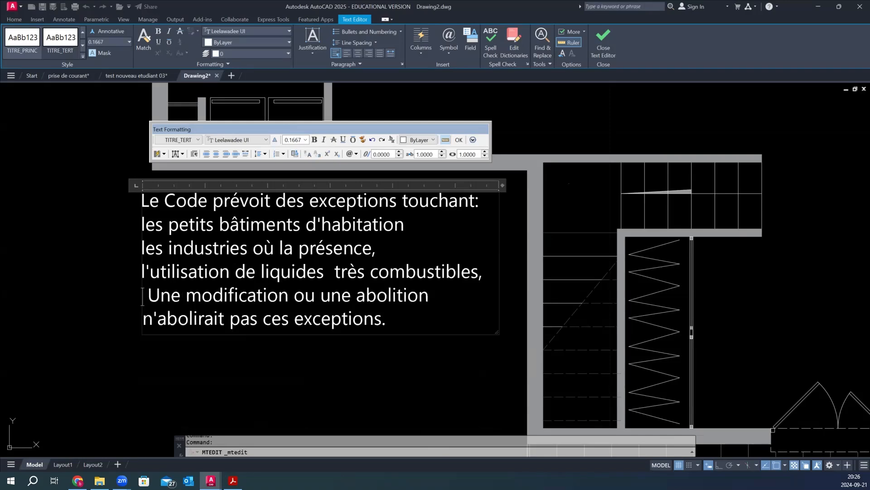
key("Delete")
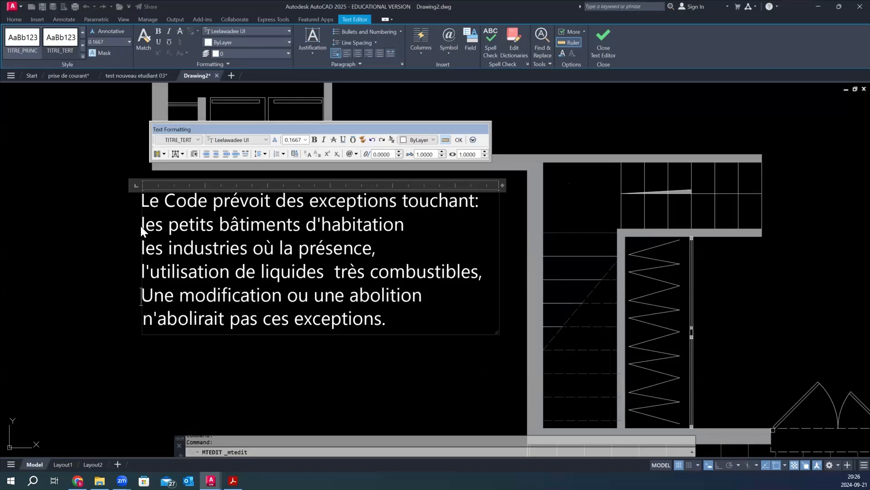
Step: Number the three lines from "les petits bâtiments" to "combustibles,", switch the list to bullets, and finish editing the text
left_click_drag(141, 224, 482, 272)
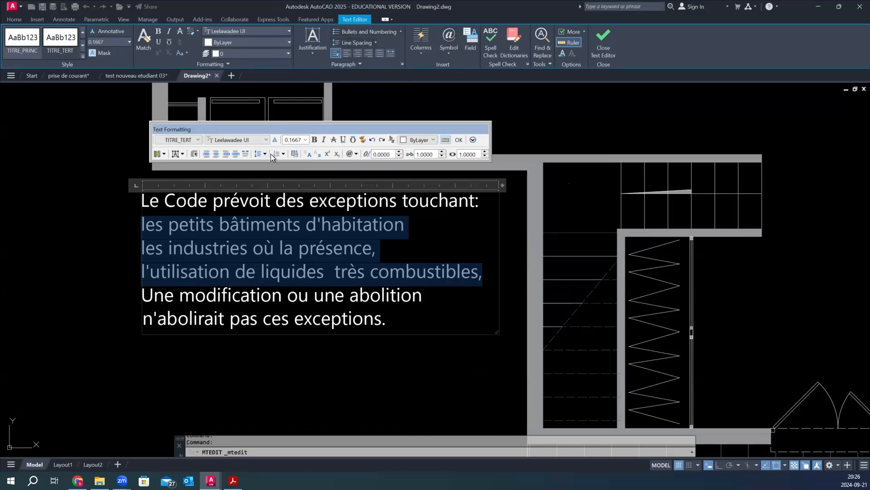
left_click(284, 154)
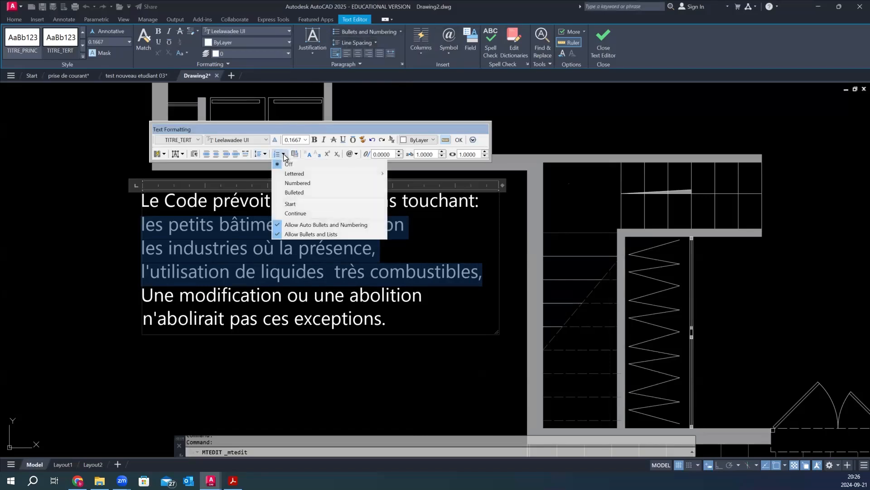
left_click(307, 184)
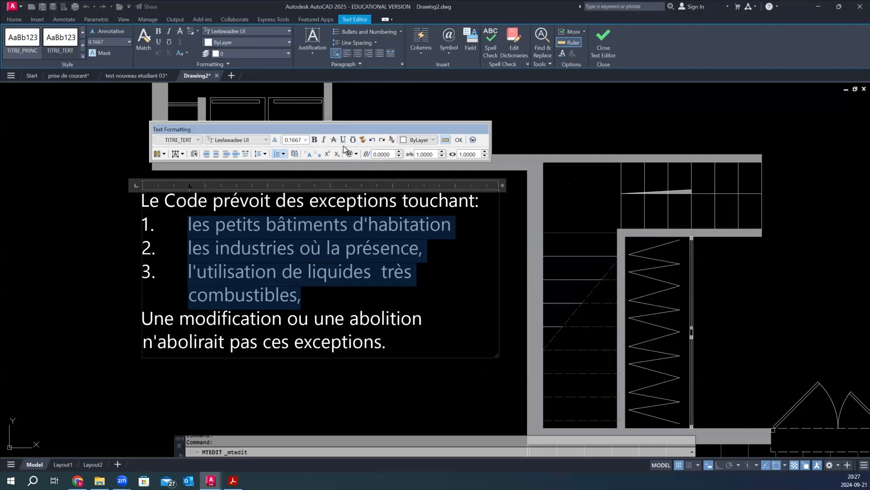
left_click(283, 154)
left_click(298, 192)
left_click(91, 240)
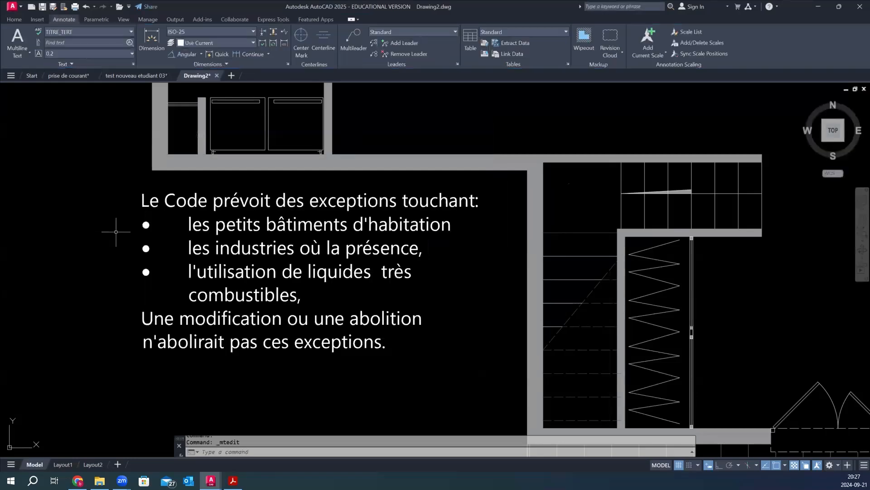
Step: Examine the annotated floor plan, comparing the bulleted note with the room labels, title and scale text
scroll(191, 230, "down", 3)
scroll(226, 267, "down", 3)
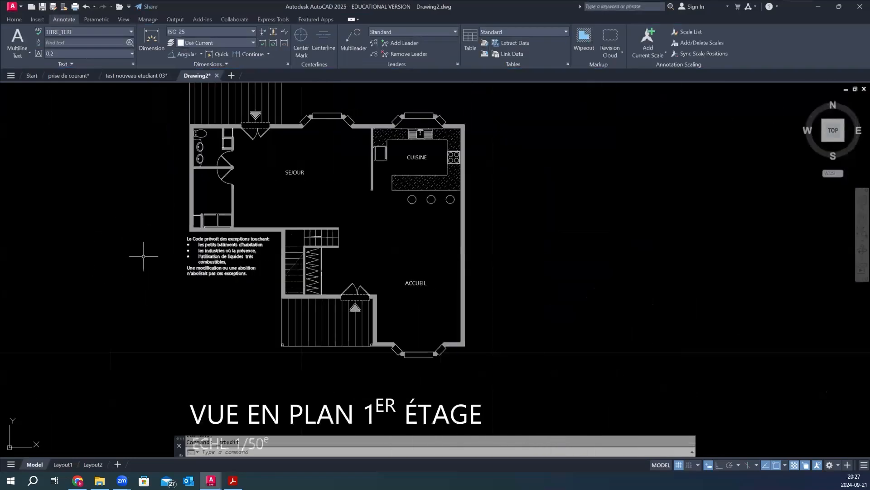
scroll(156, 244, "up", 3)
scroll(183, 227, "down", 2)
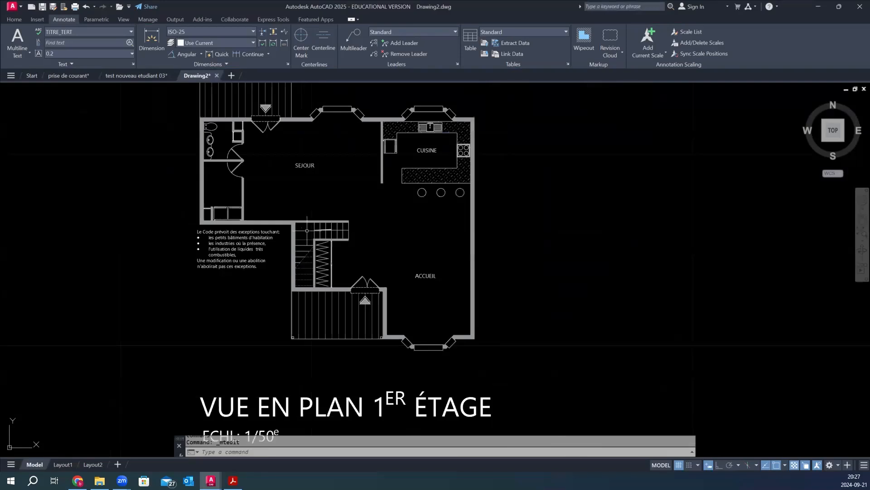
scroll(343, 208, "down", 2)
scroll(228, 241, "up", 4)
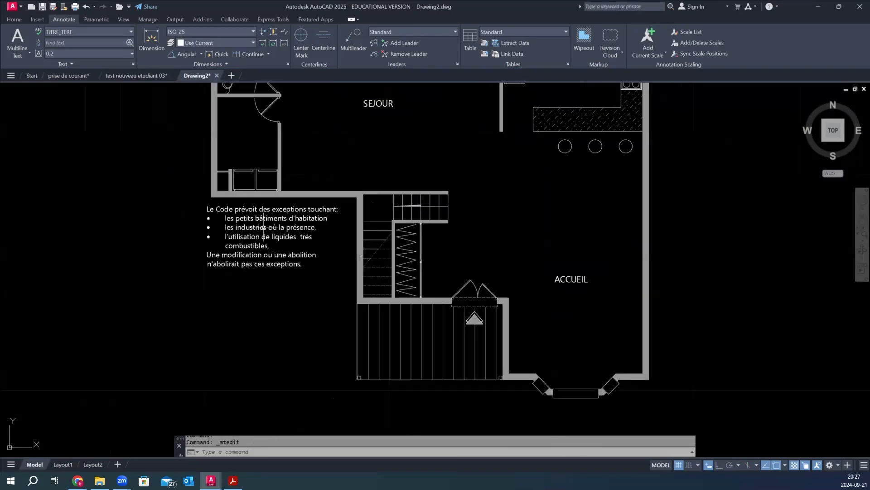
scroll(197, 229, "down", 2)
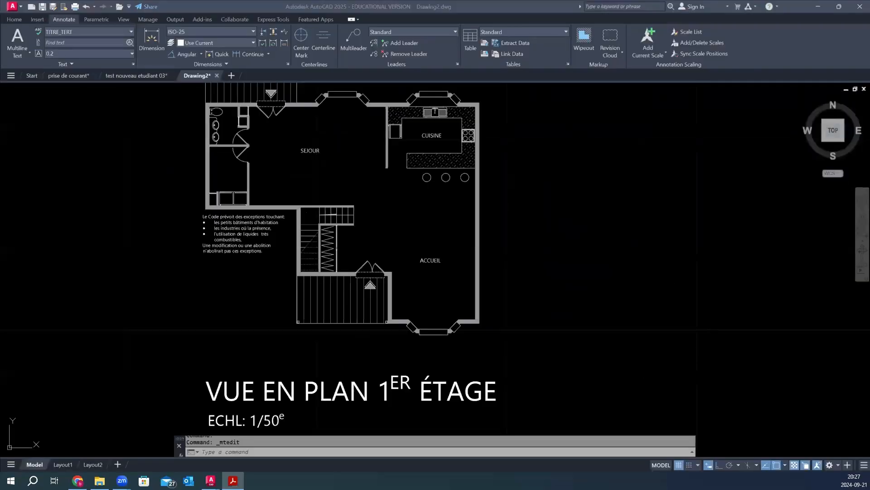
scroll(476, 184, "down", 2)
scroll(506, 182, "up", 2)
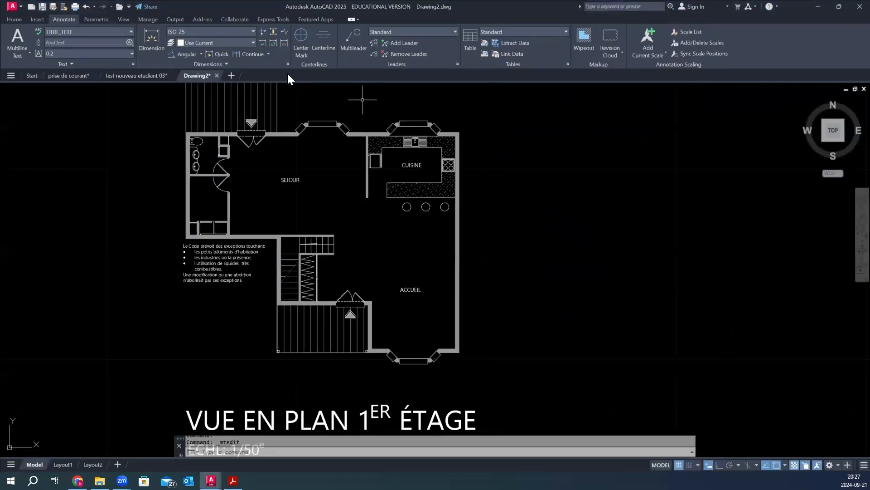
Step: Place a multiline text box beside the floor plan's kitchen side and fill it with five copies of the "Ainsi, une salle de toilettes" paragraph
left_click(17, 40)
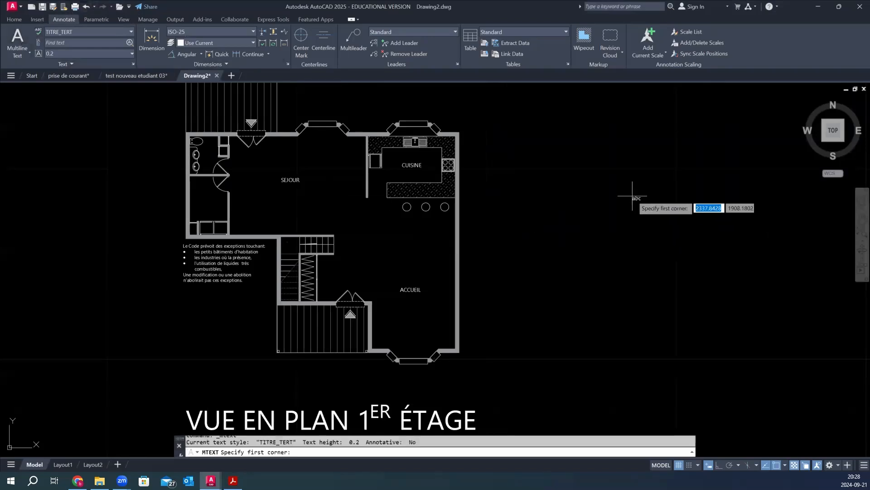
left_click(475, 136)
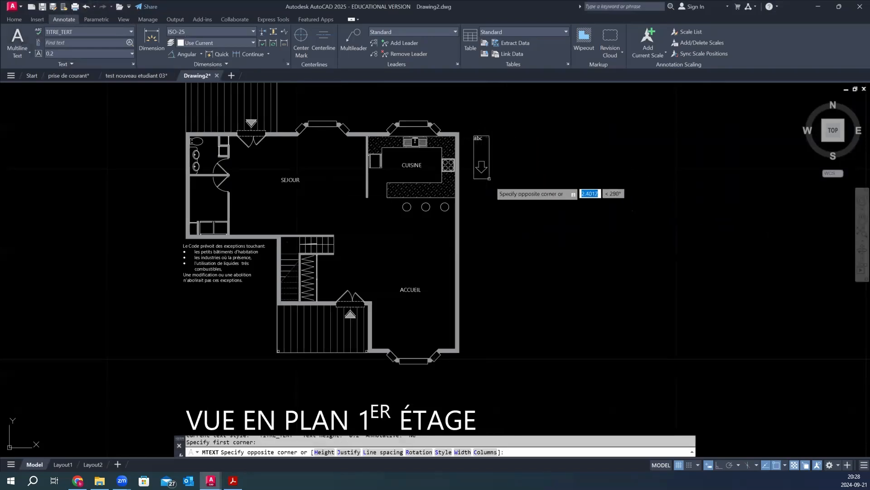
left_click(770, 362)
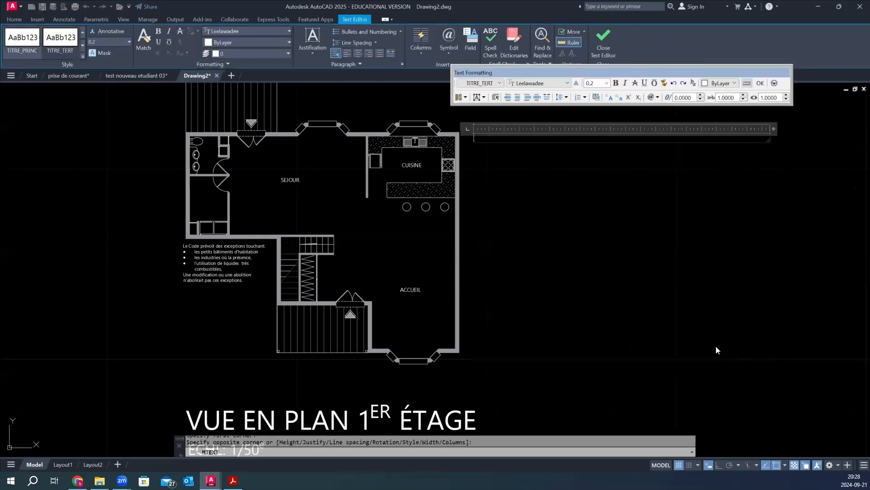
type("Ainsi, une salle de toilettes requise en vertu de la section 3.7. Exigences de salubrité, ou du présent article, et située à un étage où il y a un parcours sans obstacles doit offrir des installations sans obstacles, c'est-à-dire conçues selon les exigences de la sous-section 3.8.3. Normes de conception. Il peut s'agir d'une cabine de toilettes située à l'intérieur d'une salle de toilettes ou d'une salle de toilettes universelle. L'emplacement des salles de toilettes est également assujetti à la section 3.7. Exigences de salubrité qui permet de franchir un étage au-dessus ou en dessous pour l'atteindre. Dans ce cas, un parcours sans obstacles doit permettre d'y accéder et il doit être signalé, tel que précisé à l'article 3.8.3.1. De plus, en vertu de cette section, la distance maximale à parcourir pour atteindre des toilettes à partir d'un endroit où l'on peut consommer de la nourriture ou des boissons doit être de 60 m.")
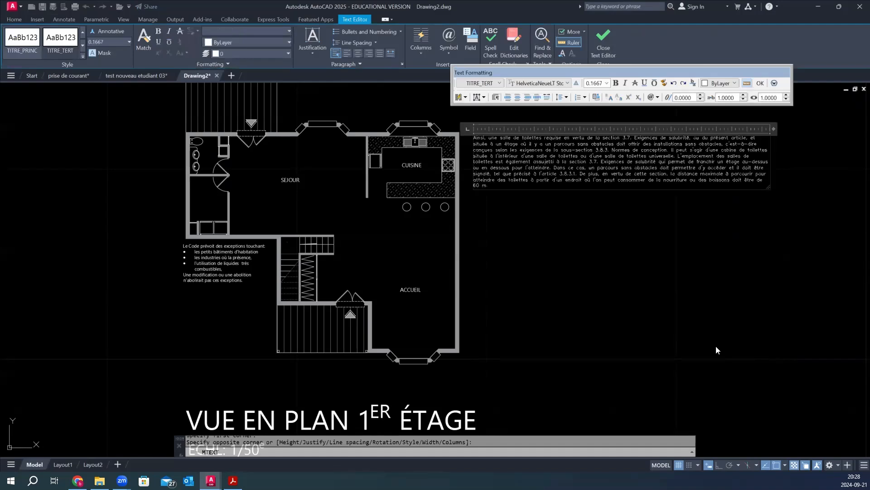
key("ctrl+v")
key("ctrl+v")
key("ctrl+v")
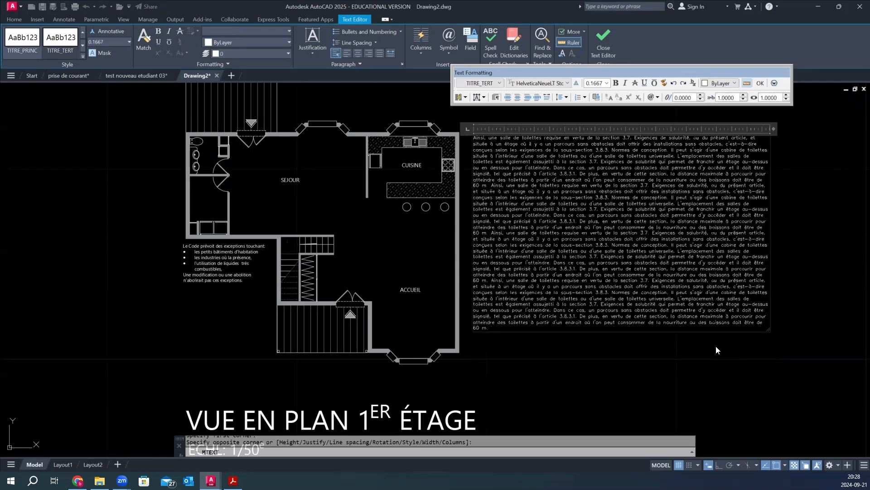
type("Ainsi, une salle de toilettes requise en vertu de la section 3.7. Exigences de salubrité, ou du présent article, et située à un étage où il y a un parcours sans obstacles doit offrir des installations sans obstacles, c'est-à-dire conçues selon les exigences de la sous-section 3.8.3. Normes de conception. Il peut s'agir d'une cabine de toilettes située à l'intérieur d'une salle de toilettes ou d'une salle de toilettes universelle. L'emplacement des salles de toilettes est également assujetti à la section 3.7. Exigences de salubrité qui permet de franchir un étage au-dessus ou en dessous pour l'atteindre. Dans ce cas, un parcours sans obstacles doit permettre d'y accéder et il doit être signalé, tel que précisé à l'article 3.8.3.1. De plus, en vertu de cette section, la distance maximale à parcourir pour atteindre des toilettes à partir d'un endroit où l'on peut consommer de la nourriture ou des boissons doit être de 60 m.")
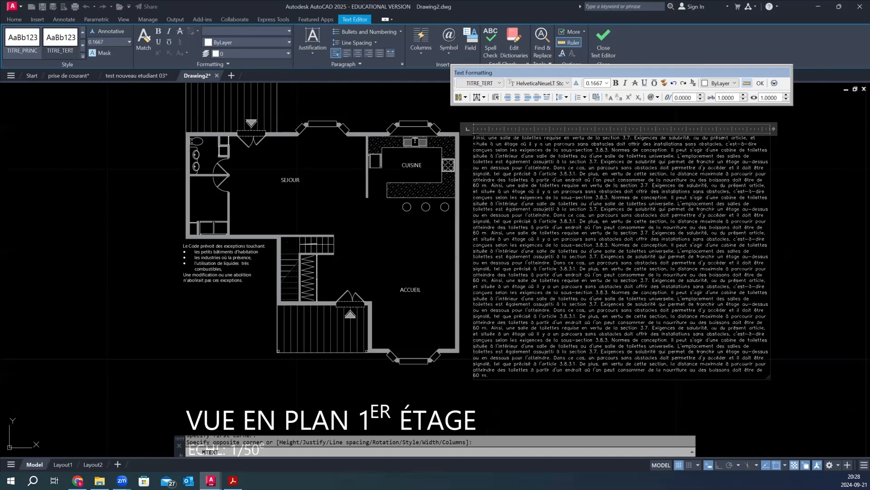
Step: Split the entire pasted text into four static columns
key("ctrl+a")
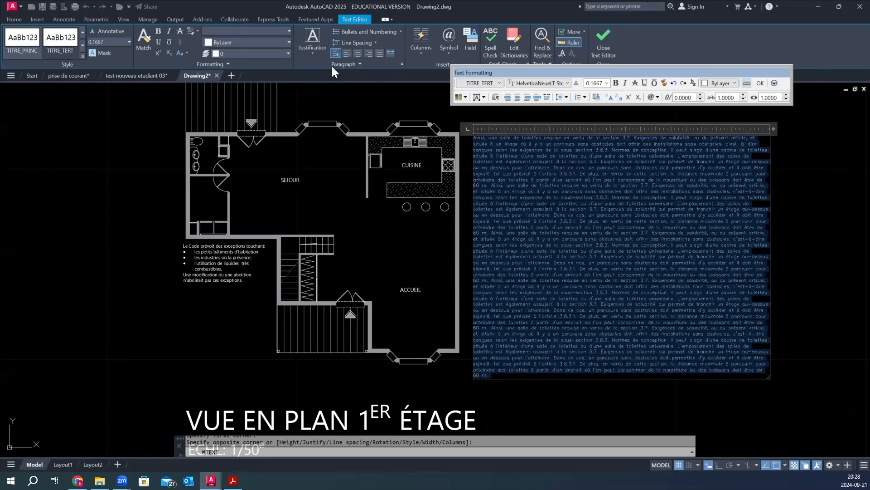
left_click(422, 54)
mouse_move(441, 78)
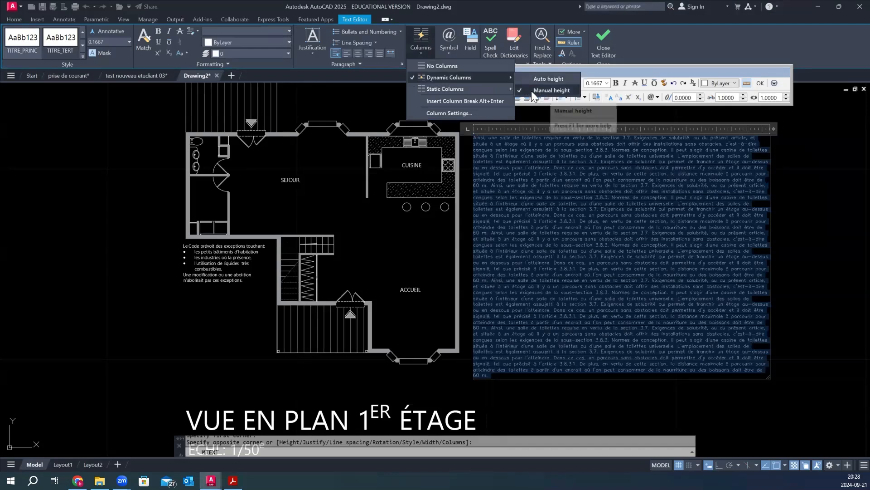
mouse_move(483, 89)
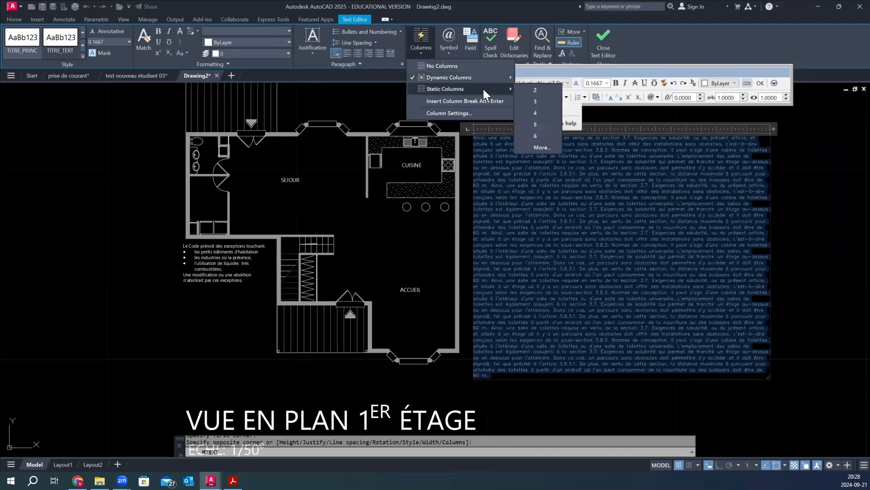
left_click(534, 114)
scroll(601, 203, "down", 8)
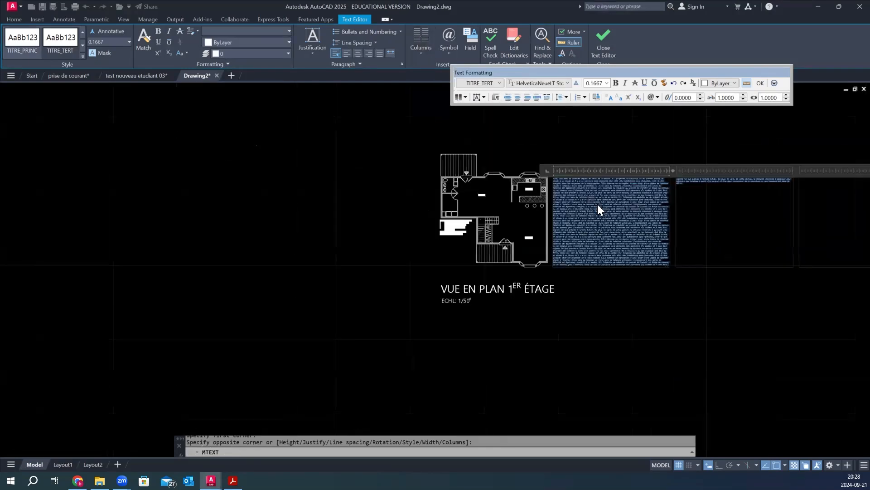
scroll(732, 200, "up", 5)
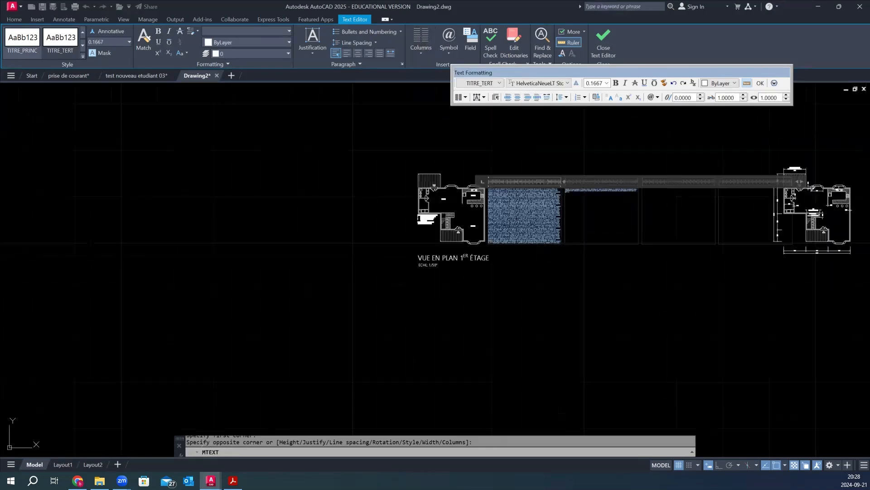
scroll(463, 166, "up", 4)
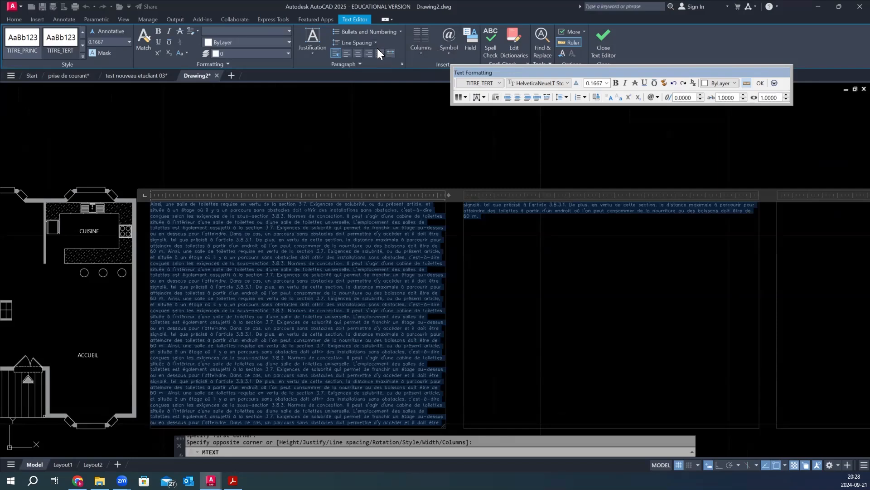
Step: Narrow the text columns, reduce the gaps between them, and finish editing the text
left_click_drag(448, 195, 271, 196)
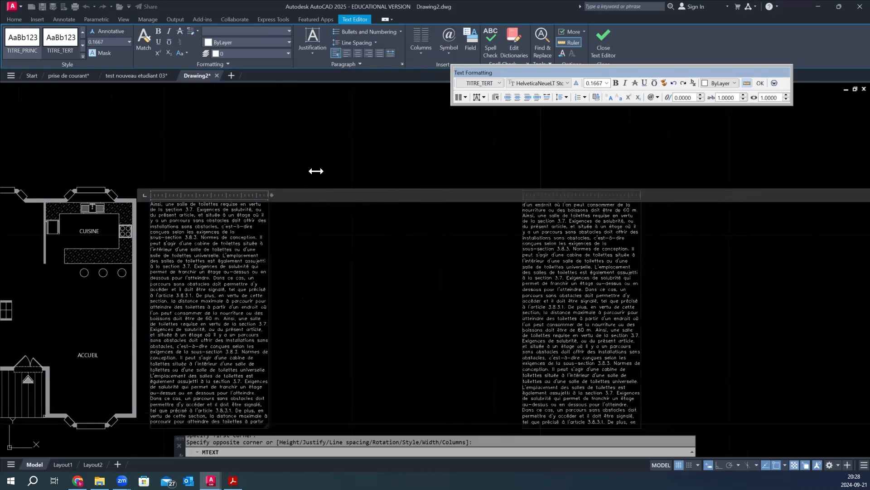
scroll(317, 173, "down", 5)
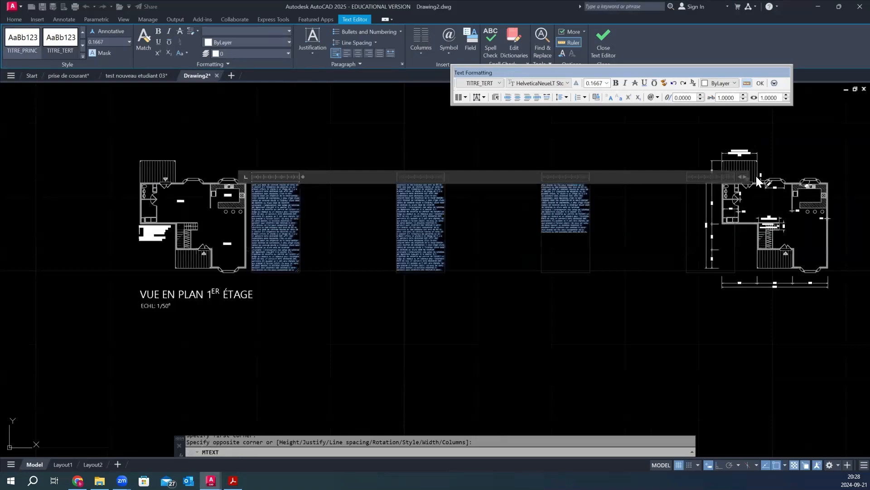
left_click_drag(756, 179, 464, 216)
left_click(344, 320)
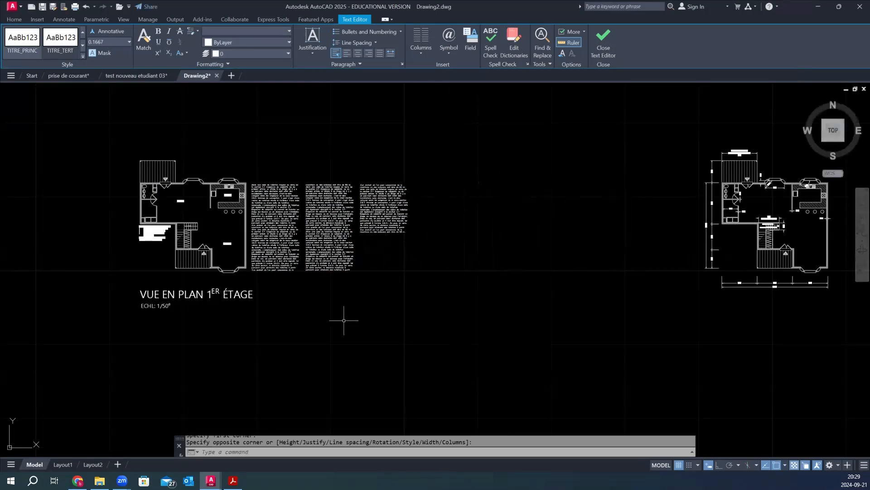
Step: Inspect the multi-column text block, undo and redo its creation, and remove it from beside the floor plan
scroll(317, 217, "up", 5)
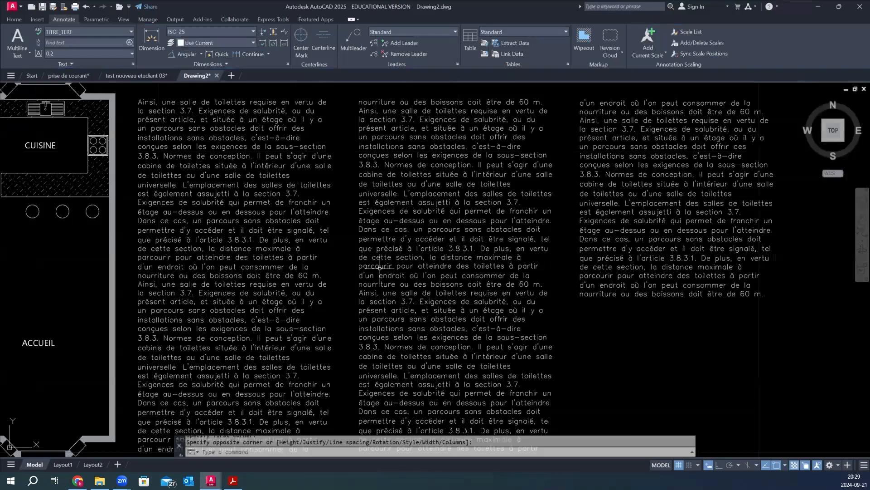
scroll(380, 267, "down", 2)
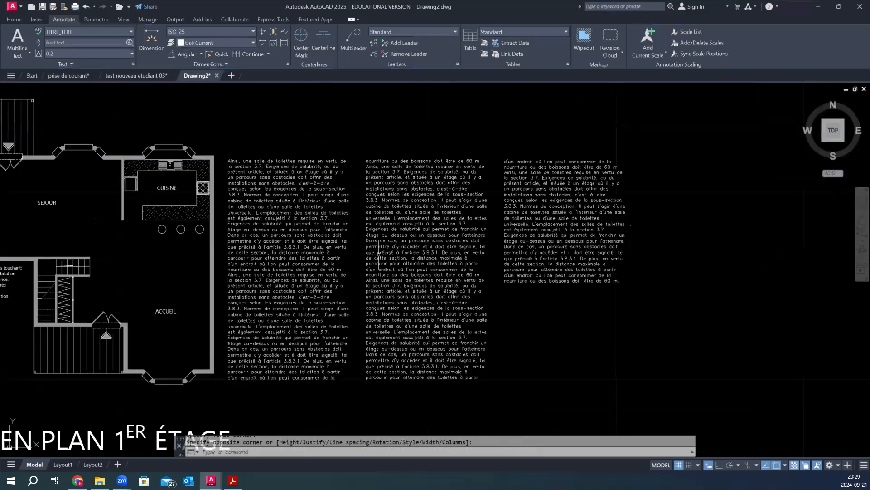
key("ctrl+z")
scroll(379, 247, "up", 6)
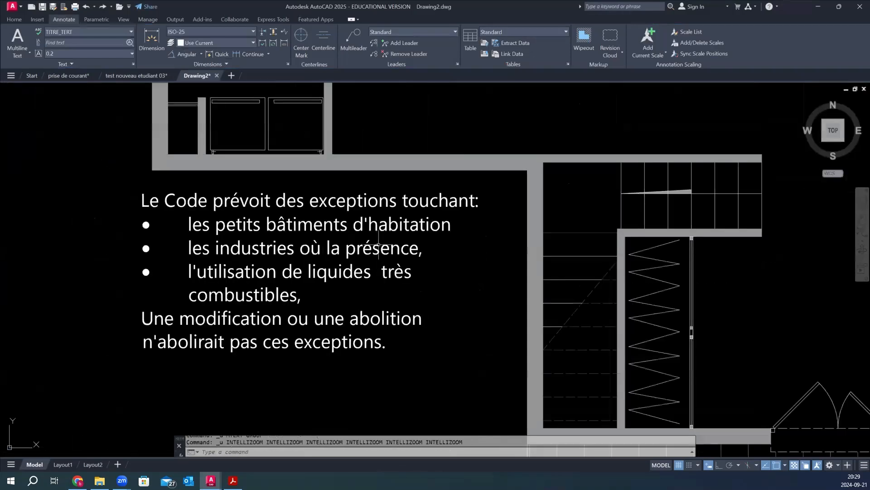
scroll(379, 247, "down", 5)
key("ctrl+y")
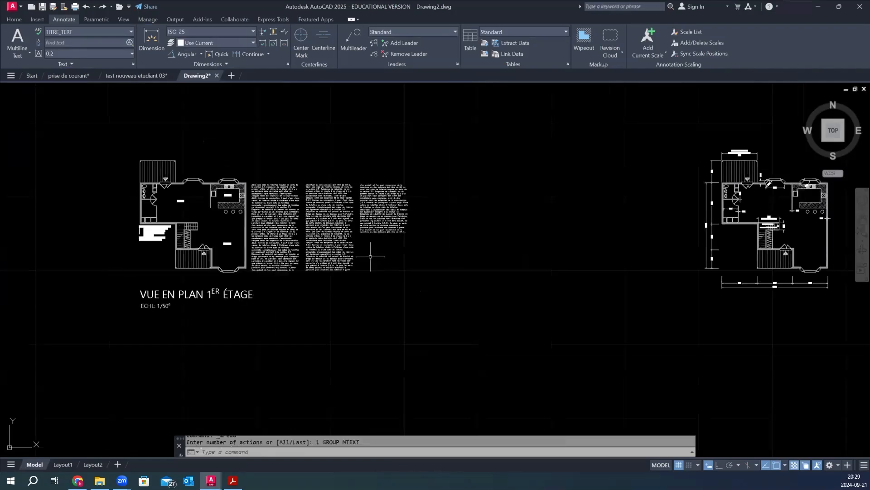
scroll(371, 257, "up", 4)
key("ctrl+y")
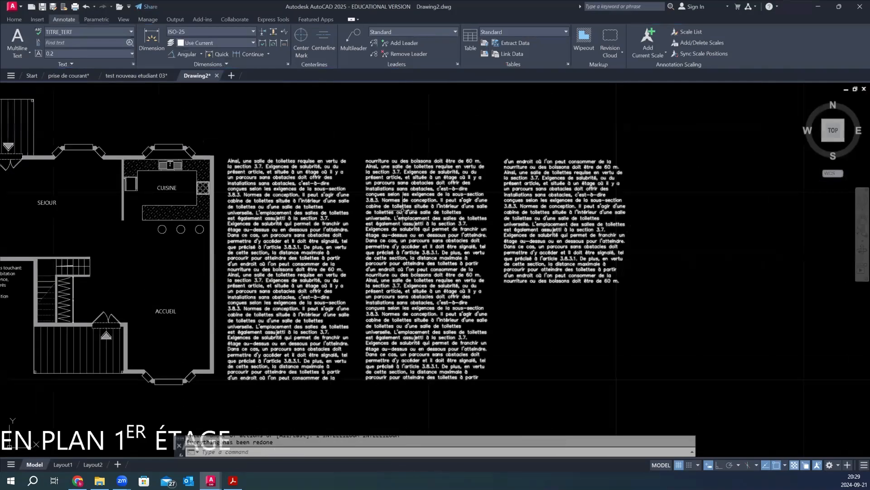
key("ctrl+z")
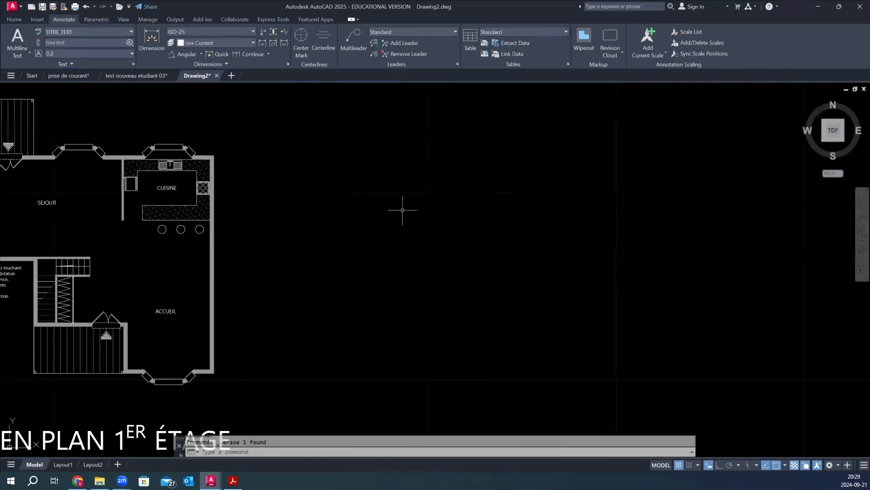
Step: Place a new multiline text box beside the floor plan and fill it with six copies of the "Ainsi, une salle de toilettes" paragraph
left_click(19, 39)
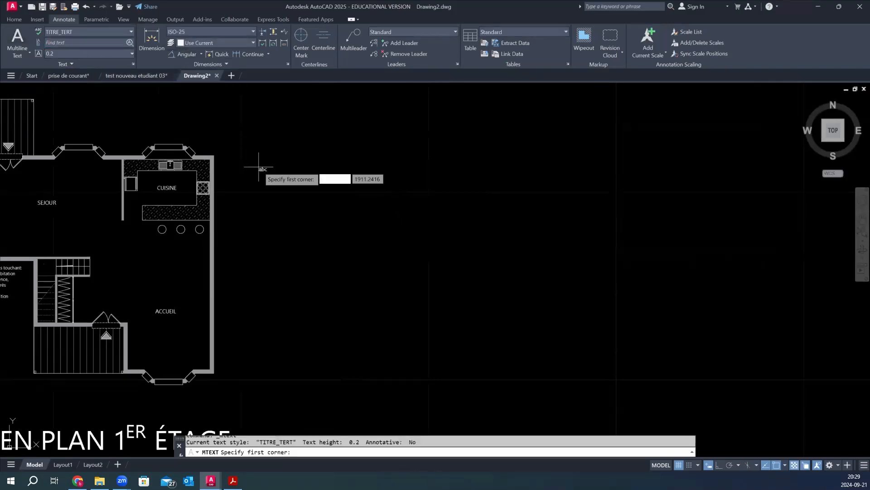
left_click(228, 155)
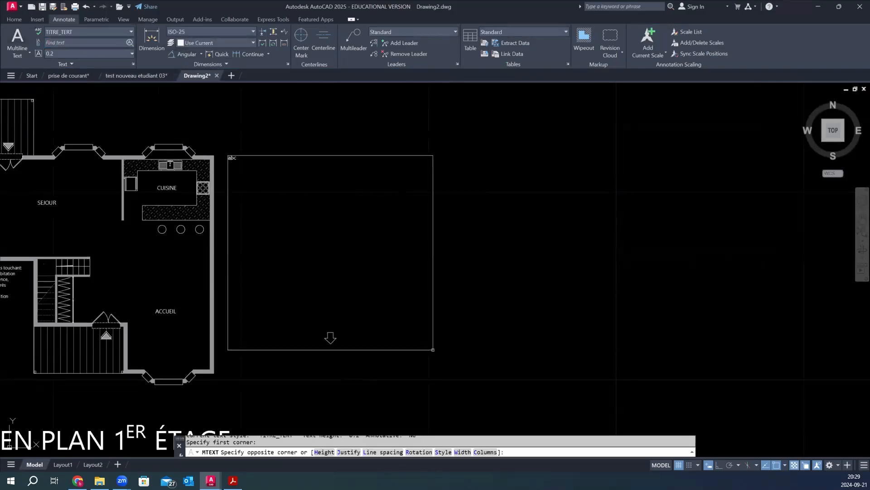
left_click(433, 350)
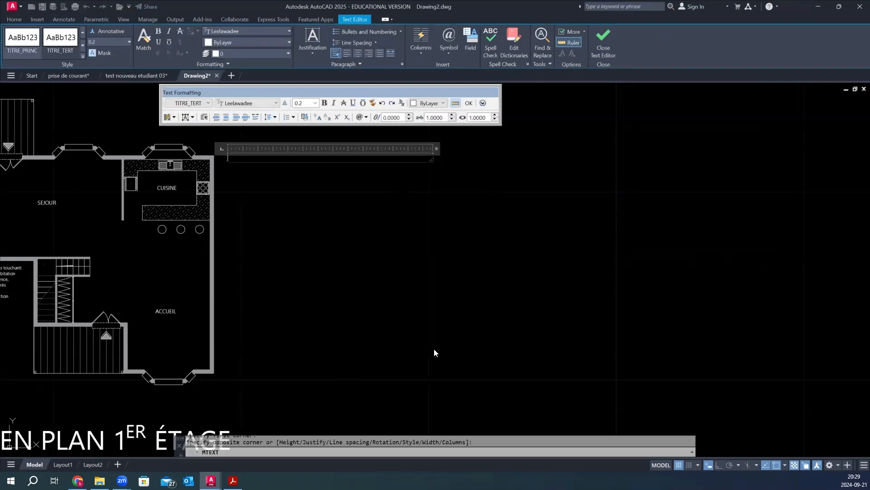
key("ctrl+v")
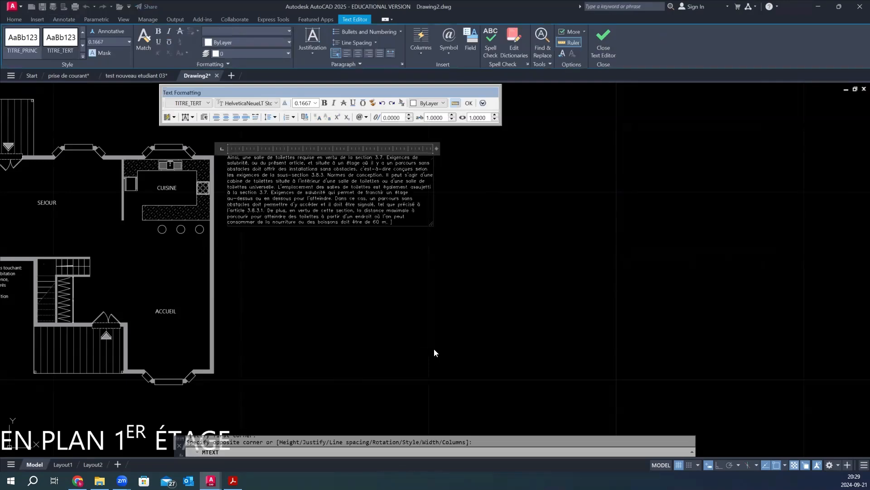
type("Ainsi, une salle de toilettes requise en vertu de la section 3.7. Exigences de salubrité, ou du présent article, et située à un étage où il y a un parcours sans obstacles doit offrir des installations sans obstacles, c'est-à-dire conçues selon les exigences de la sous-section 3.8.3. Normes de conception. Il peut s'agir d'une cabine de toilettes située à l'intérieur d'une salle de toilettes ou d'une salle de toilettes universelle. L'emplacement des salles de toilettes est également assujetti à la section 3.7. Exigences de salubrité qui permet de franchir un étage au-dessus ou en dessous pour l'atteindre. Dans ce cas, un parcours sans obstacles doit permettre d'y accéder et il doit être signalé, tel que précisé à l'article 3.8.3.1. De plus, en vertu de cette section, la distance maximale à parcourir pour atteindre des toilettes à partir d'un endroit où l'on peut consommer de la nourriture ou des boissons doit être de 60 m.")
type("Ainsi, une salle de toilettes requise en vertu de la section 3.7. Exigences de salubrité, ou du présent article, et située à un étage où il y a un parcours sans obstacles doit offrir des installations sans obstacles, c'est-à-dire conçues selon les exigences de la sous-section 3.8.3. Normes de conception. Il peut s'agir d'une cabine de toilettes située à l'intérieur d'une salle de toilettes ou d'une salle de toilettes universelle. L'emplacement des salles de toilettes est également assujetti à la section 3.7. Exigences de salubrité qui permet de franchir un étage au-dessus ou en dessous pour l'atteindre. Dans ce cas, un parcours sans obstacles doit permettre d'y accéder et il doit être signalé, tel que précisé à l'article 3.8.3.1. De plus, en vertu de cette section, la distance maximale à parcourir pour atteindre des toilettes à partir d'un endroit où l'on peut consommer de la nourriture ou des boissons doit être de 60 m.")
type("Ainsi, une salle de toilettes requise en vertu de la section 3.7. Exigences de salubrité, ou du présent article, et située à un étage où il y a un parcours sans obstacles doit offrir des installations sans obstacles, c'est-à-dire conçues selon les exigences de la sous-section 3.8.3. Normes de conception. Il peut s'agir d'une cabine de toilettes située à l'intérieur d'une salle de toilettes ou d'une salle de toilettes universelle. L'emplacement des salles de toilettes est également assujetti à la section 3.7. Exigences de salubrité qui permet de franchir un étage au-dessus ou en dessous pour l'atteindre. Dans ce cas, un parcours sans obstacles doit permettre d'y accéder et il doit être signalé, tel que précisé à l'article 3.8.3.1. De plus, en vertu de cette section, la distance maximale à parcourir pour atteindre des toilettes à partir d'un endroit où l'on peut consommer de la nourriture ou des boissons doit être de 60 m.")
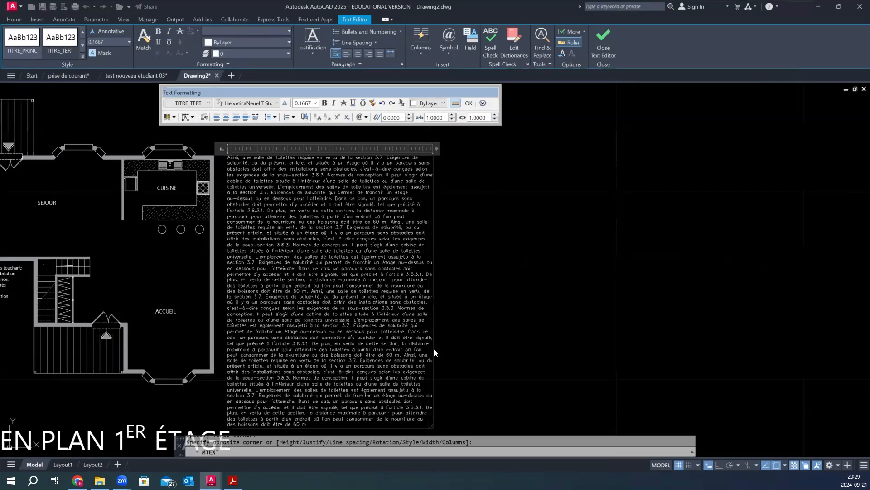
type("Ainsi, une salle de toilettes requise en vertu de la section 3.7. Exigences de salubrité, ou du présent article, et située à un étage où il y a un parcours sans obstacles doit offrir des installations sans obstacles, c'est-à-dire conçues selon les exigences de la sous-section 3.8.3. Normes de conception. Il peut s'agir d'une cabine de toilettes située à l'intérieur d'une salle de toilettes ou d'une salle de toilettes universelle. L'emplacement des salles de toilettes est également assujetti à la section 3.7. Exigences de salubrité qui permet de franchir un étage au-dessus ou en dessous pour l'atteindre. Dans ce cas, un parcours sans obstacles doit permettre d'y accéder et il doit être signalé, tel que précisé à l'article 3.8.3.1. De plus, en vertu de cette section, la distance maximale à parcourir pour atteindre des toilettes à partir d'un endroit où l'on peut consommer de la nourriture ou des boissons doit être de 60 m.")
type("Ainsi, une salle de toilettes requise en vertu de la section 3.7. Exigences de salubrité, ou du présent article, et située à un étage où il y a un parcours sans obstacles doit offrir des installations sans obstacles, c'est-à-dire conçues selon les exigences de la sous-section 3.8.3. Normes de conception. Il peut s'agir d'une cabine de toilettes située à l'intérieur d'une salle de toilettes ou d'une salle de toilettes universelle. L'emplacement des salles de toilettes est également assujetti à la section 3.7. Exigences de salubrité qui permet de franchir un étage au-dessus ou en dessous pour l'atteindre. Dans ce cas, un parcours sans obstacles doit permettre d'y accéder et il doit être signalé, tel que précisé à l'article 3.8.3.1. De plus, en vertu de cette section, la distance maximale à parcourir pour atteindre des toilettes à partir d'un endroit où l'on peut consommer de la nourriture ou des boissons doit être de 60 m.")
scroll(342, 272, "up", 2)
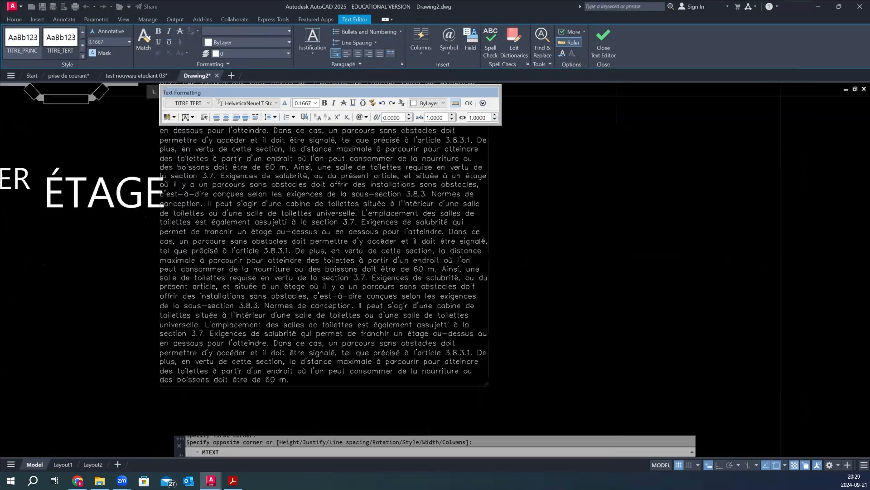
scroll(342, 289, "down", 4)
scroll(338, 292, "down", 2)
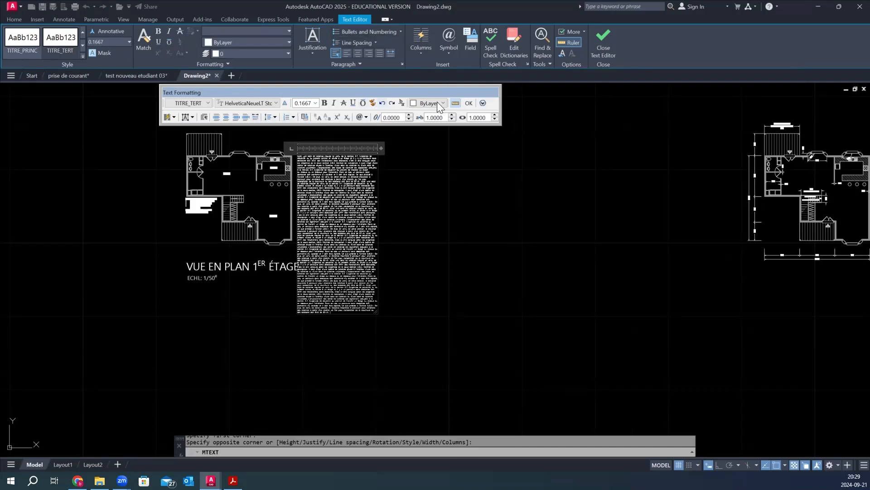
Step: Set the new text to No Columns and widen its text box slightly
left_click(175, 117)
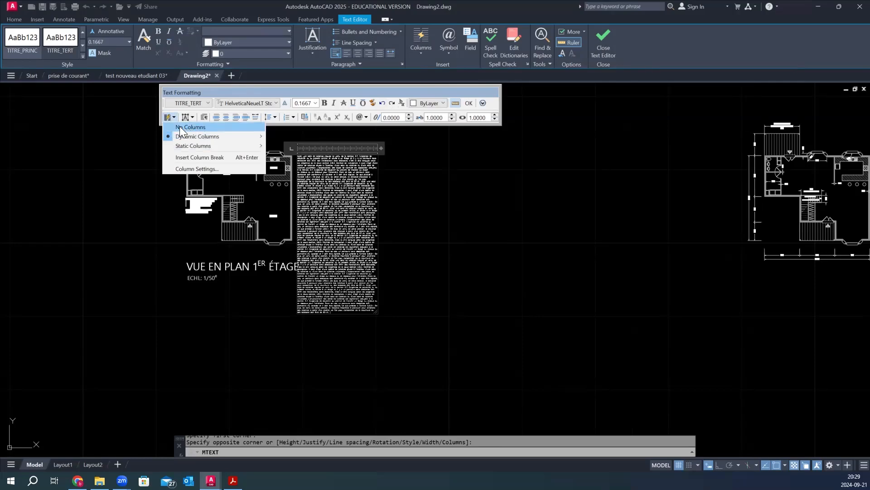
left_click(189, 127)
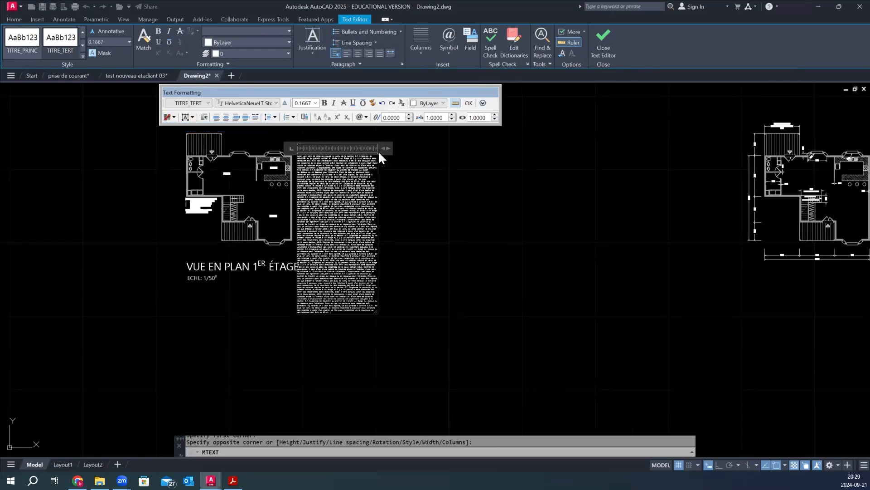
mouse_move(386, 148)
left_mouse_down()
mouse_move(524, 154)
mouse_move(389, 151)
mouse_move(401, 148)
left_mouse_up()
Step: Split the text into four static columns and widen the overall column width so that the columns no longer overlap
left_click(420, 55)
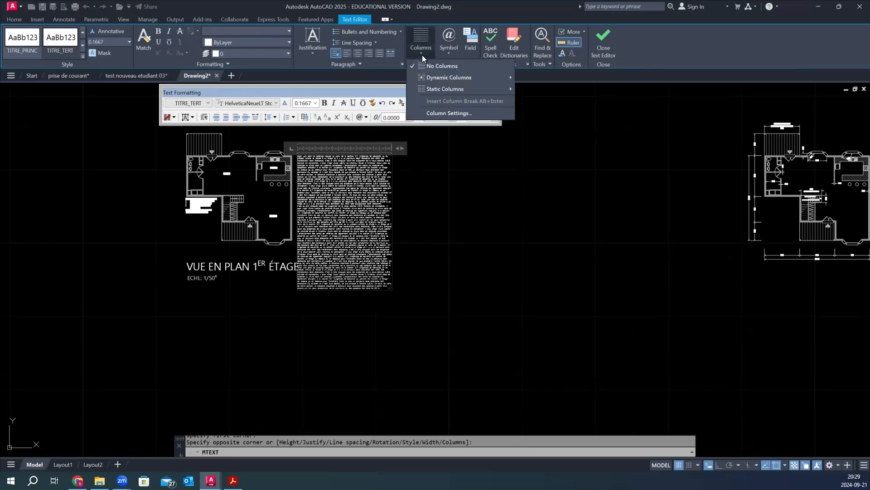
mouse_move(449, 89)
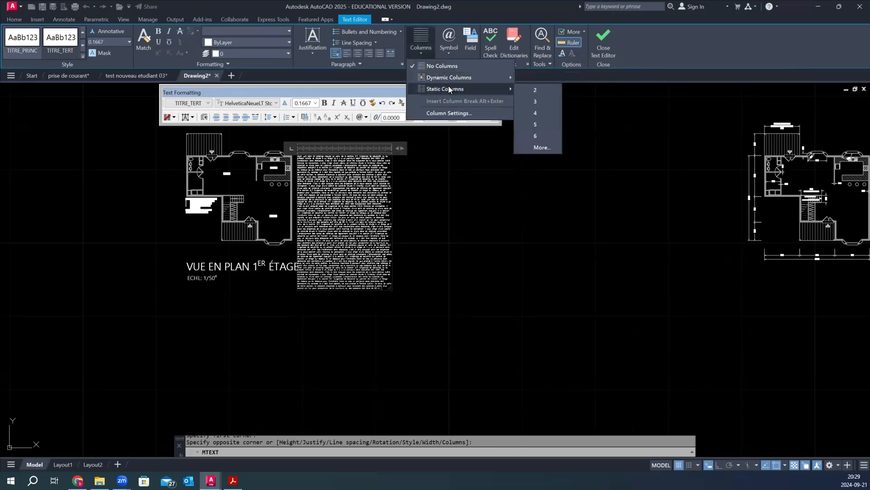
left_click(537, 116)
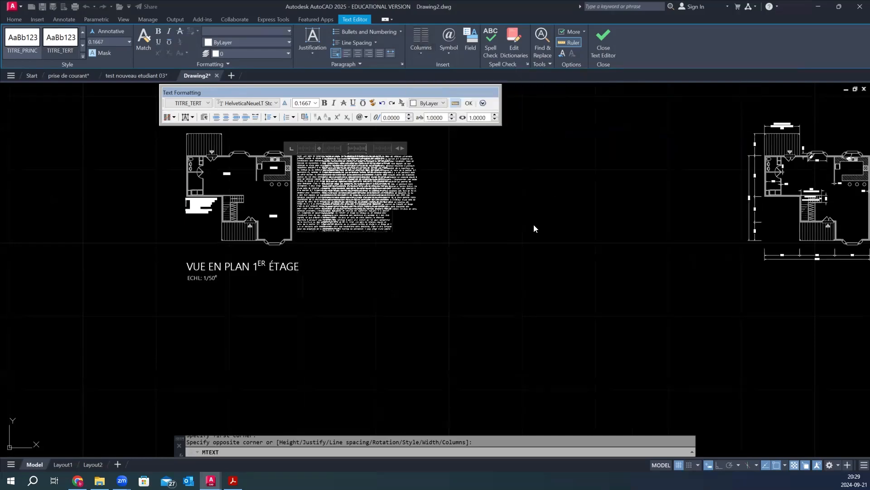
scroll(348, 140, "up", 2)
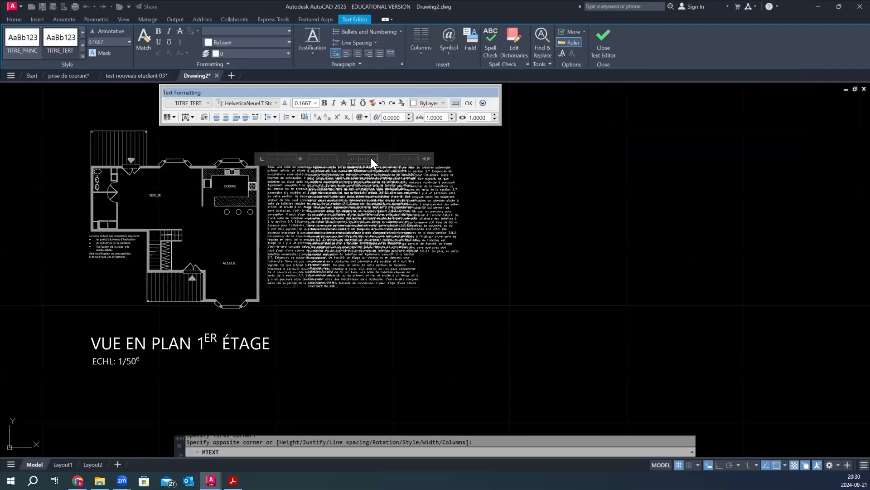
left_click_drag(426, 158, 469, 168)
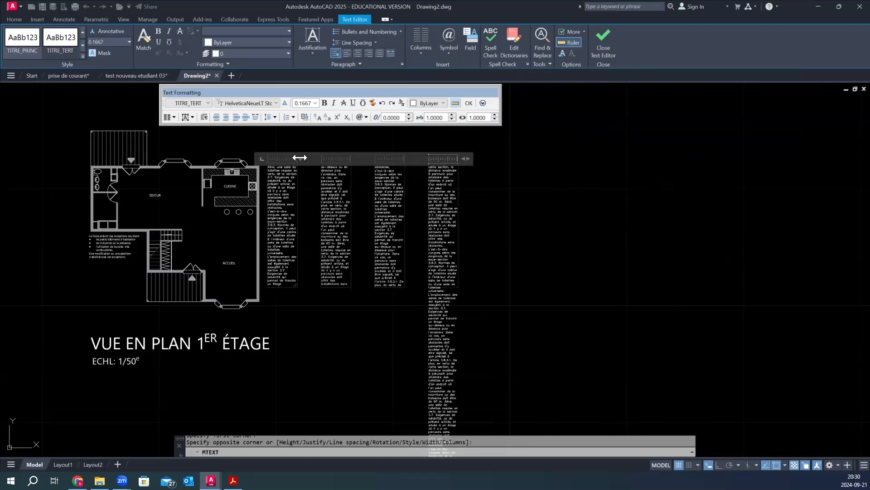
Step: Widen the individual text columns and the overall column width so that the four columns stay separated
left_click_drag(301, 159, 316, 160)
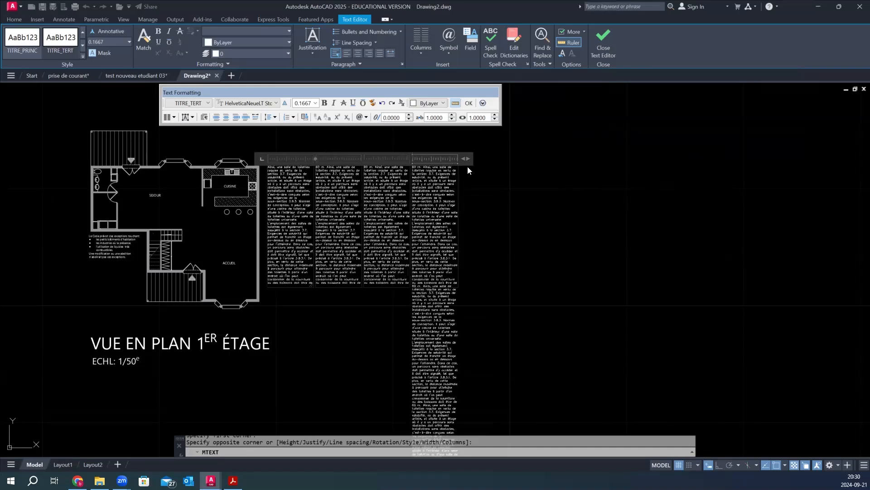
left_click_drag(466, 159, 558, 175)
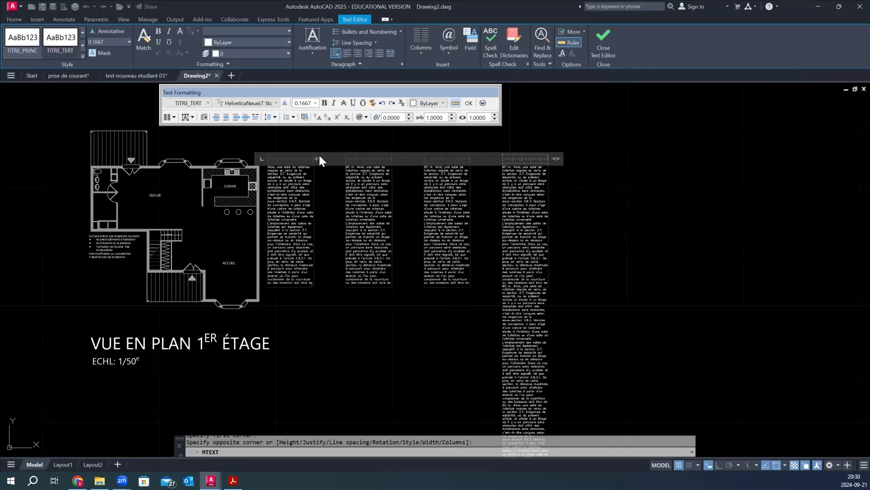
left_click_drag(319, 159, 334, 158)
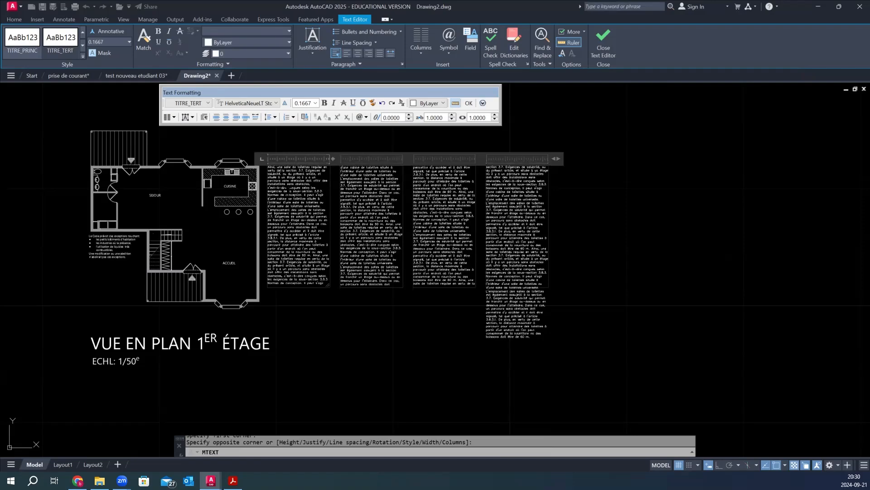
Step: Select all the column text and set its paragraph alignment to Justify, trying centred alignment for comparison
key("ctrl+a")
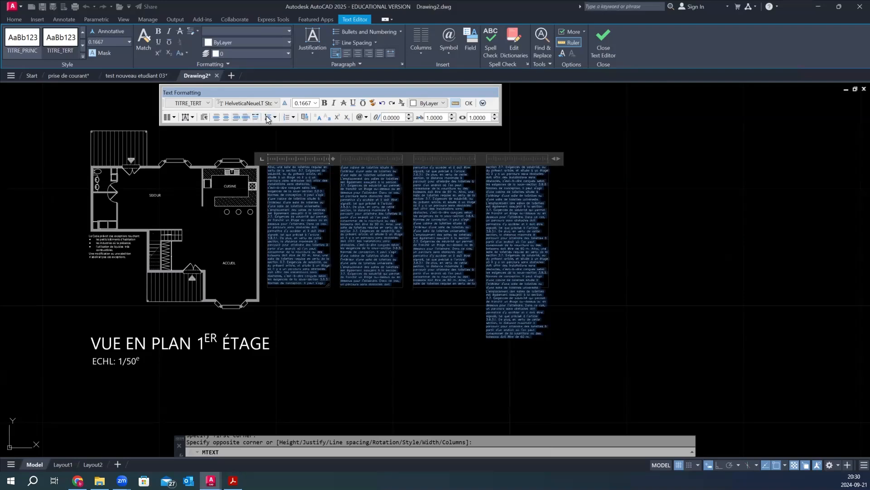
left_click(380, 53)
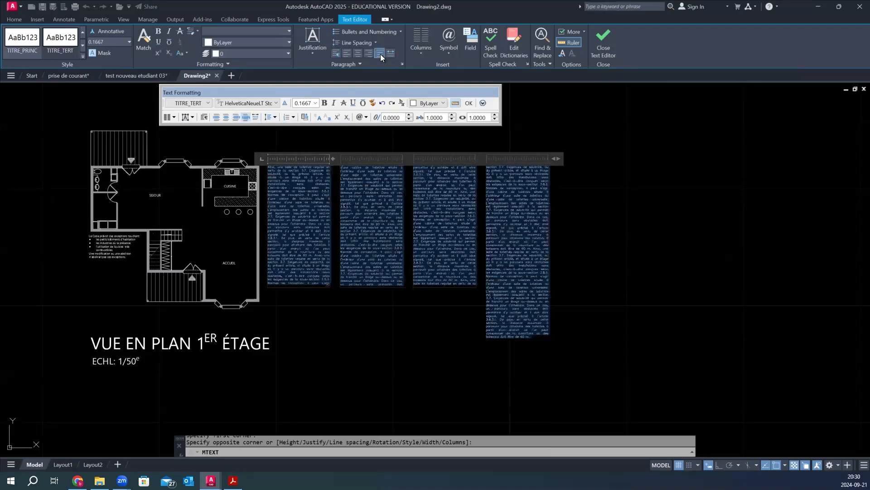
left_click(358, 53)
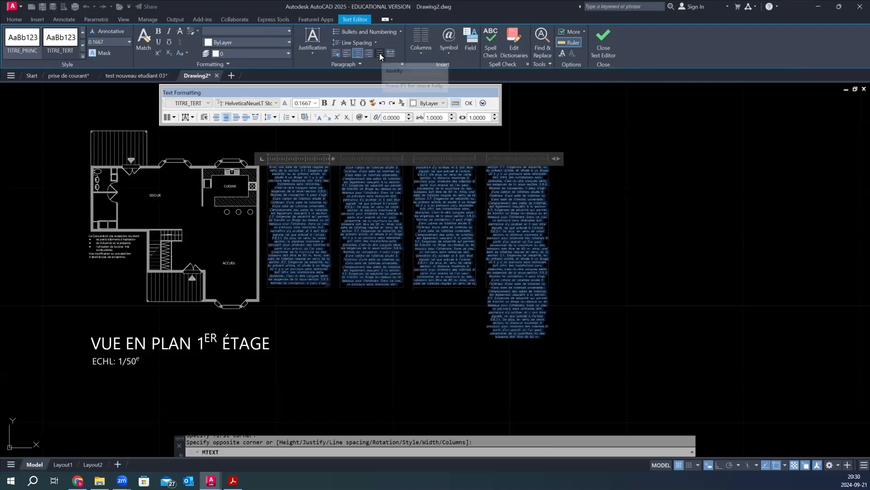
left_click(380, 54)
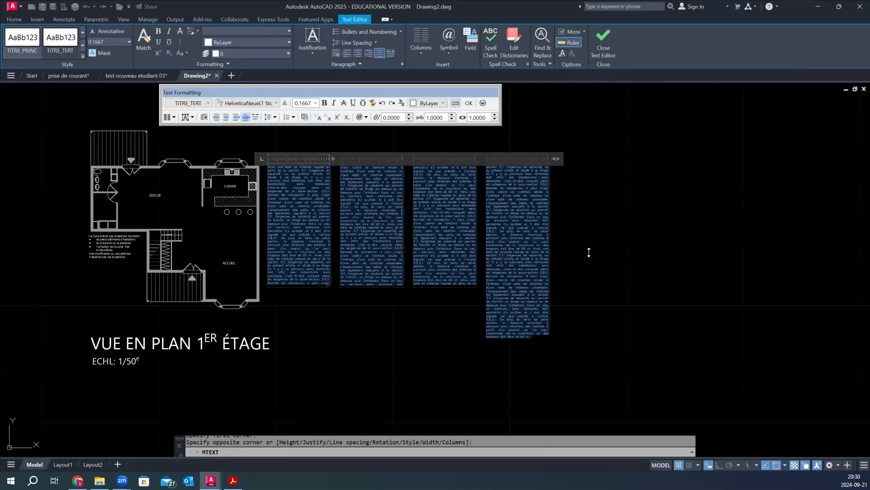
Step: Adjust the spacing between the four columns by narrowing the overall column width and widening it again
scroll(475, 172, "up", 2)
scroll(477, 175, "up", 2)
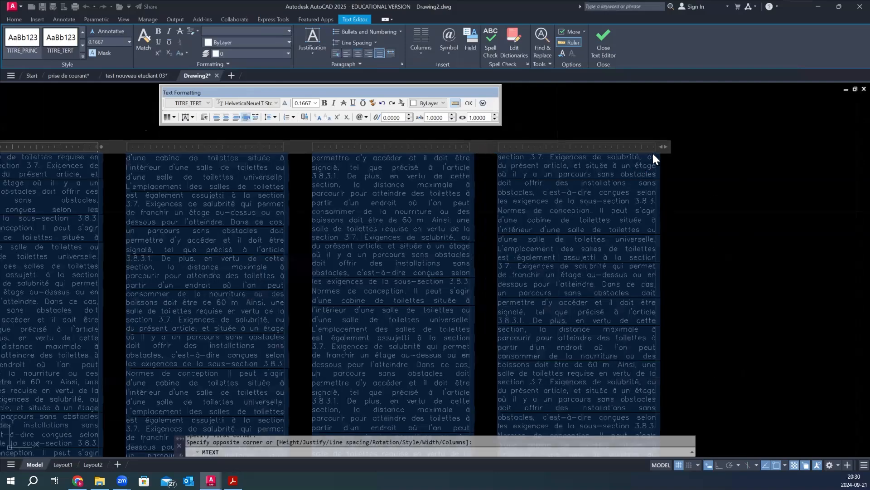
left_click_drag(662, 147, 606, 145)
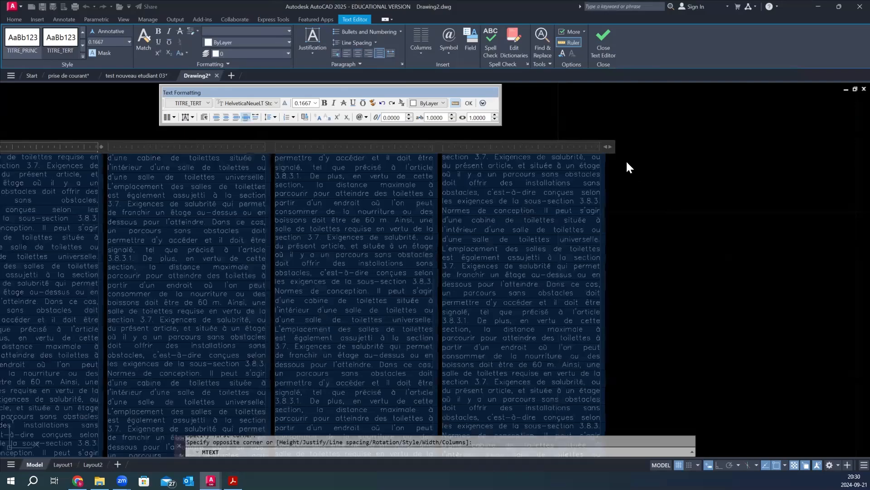
scroll(626, 155, "down", 2)
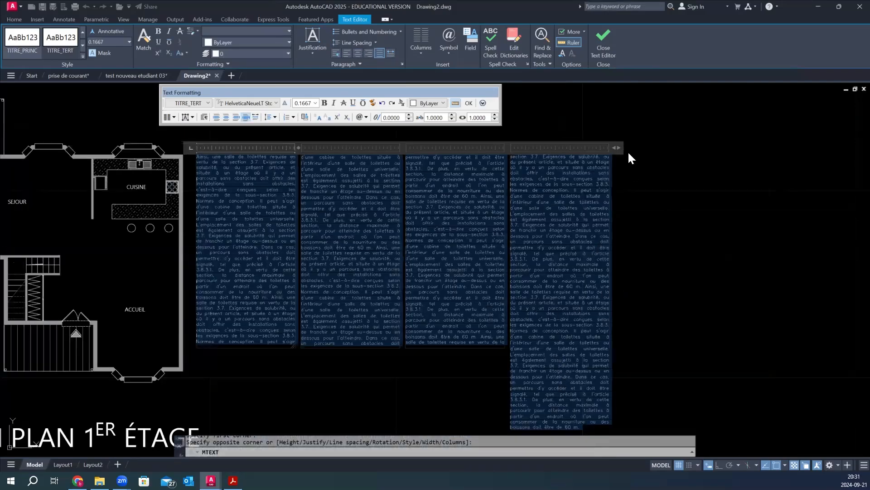
left_click_drag(618, 148, 667, 149)
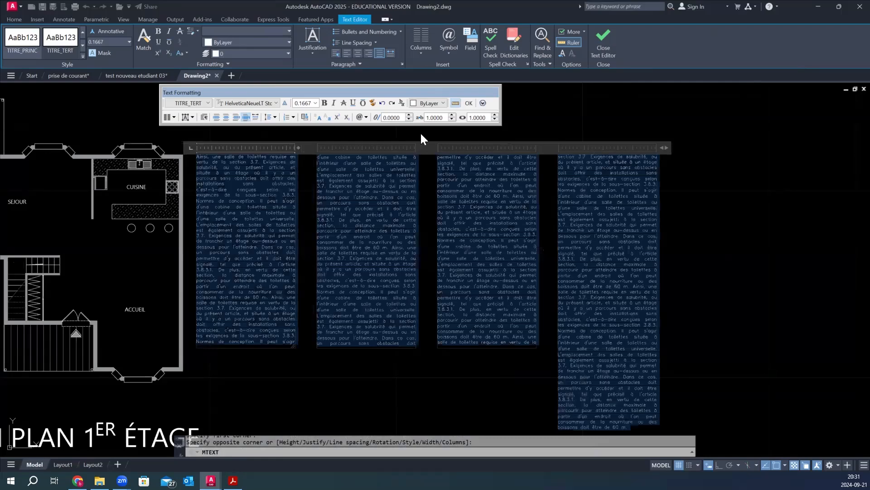
Step: Widen the individual columns until the text fills all four to about equal height, and finish editing the text
scroll(265, 150, "up", 2)
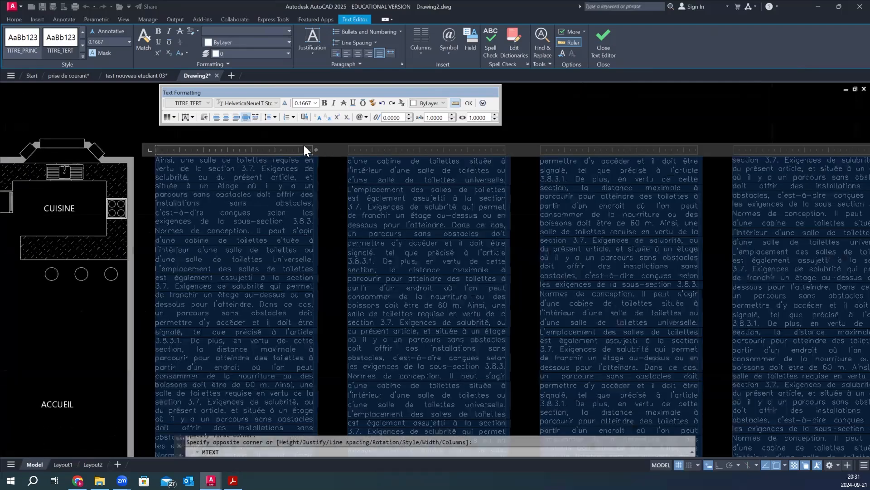
left_click_drag(315, 148, 324, 149)
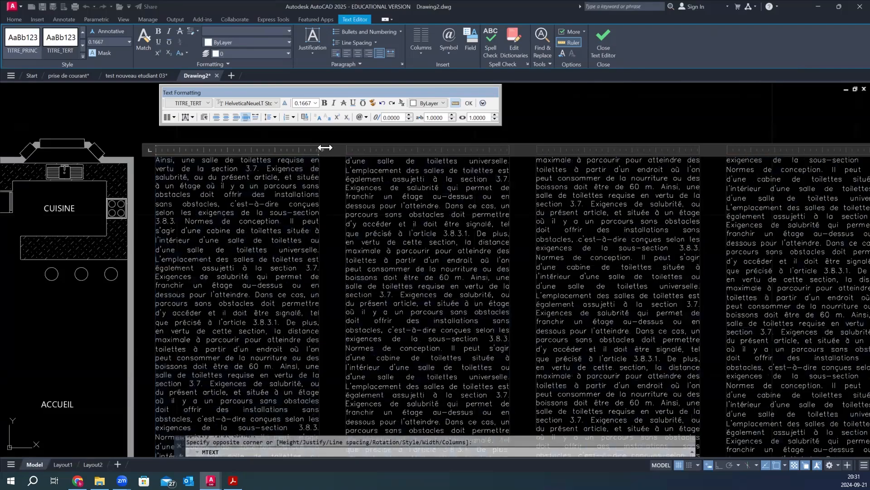
scroll(325, 148, "down", 2)
mouse_move(326, 147)
left_mouse_down()
mouse_move(316, 147)
mouse_move(326, 147)
left_mouse_up()
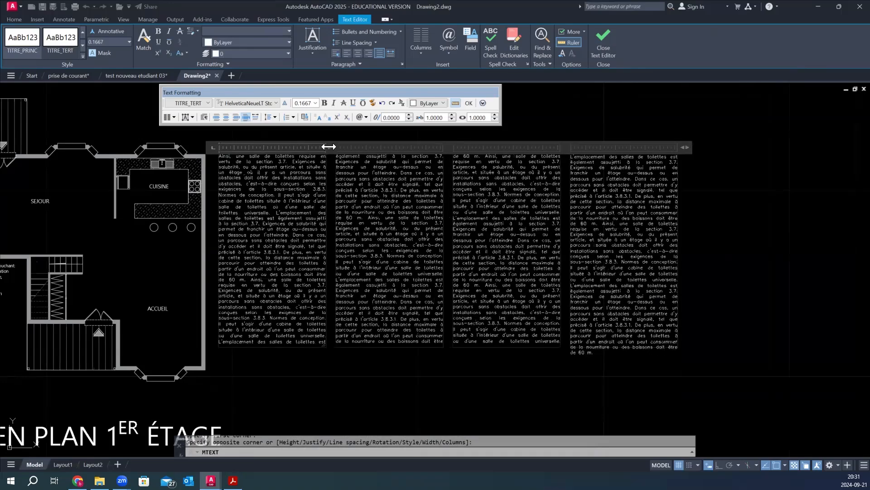
left_click_drag(329, 146, 330, 147)
left_click(509, 346)
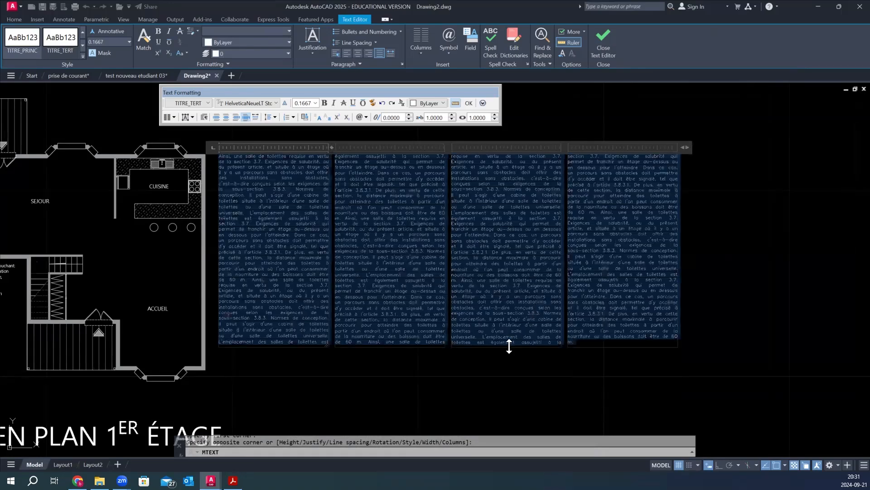
scroll(478, 240, "down", 2)
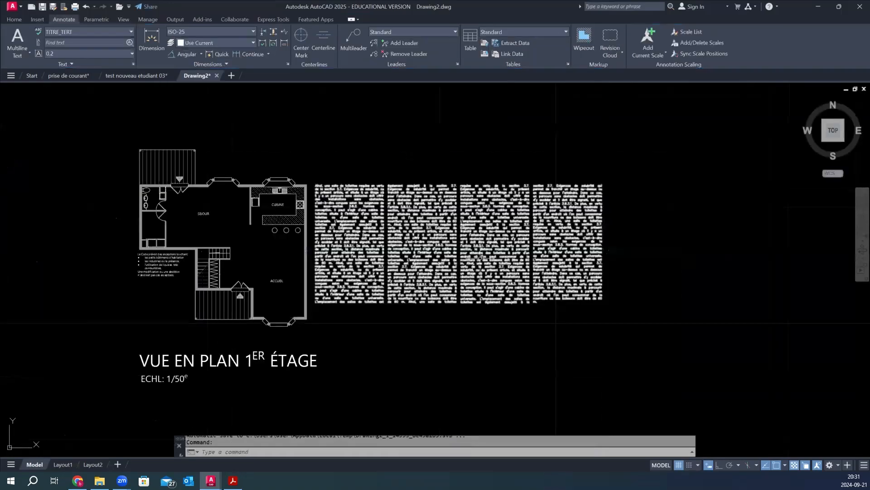
Step: Draw a rectangular frame around the floor plan, its title and the four-column text
left_click(14, 19)
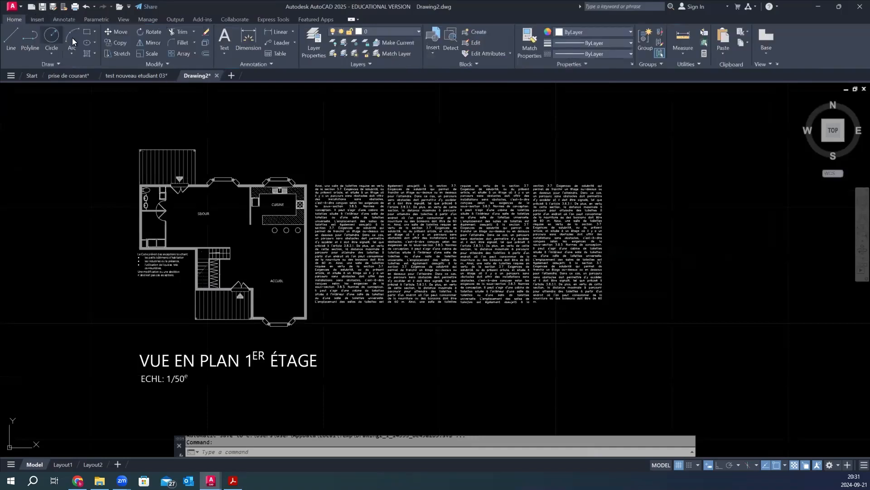
left_click(87, 36)
left_click(104, 134)
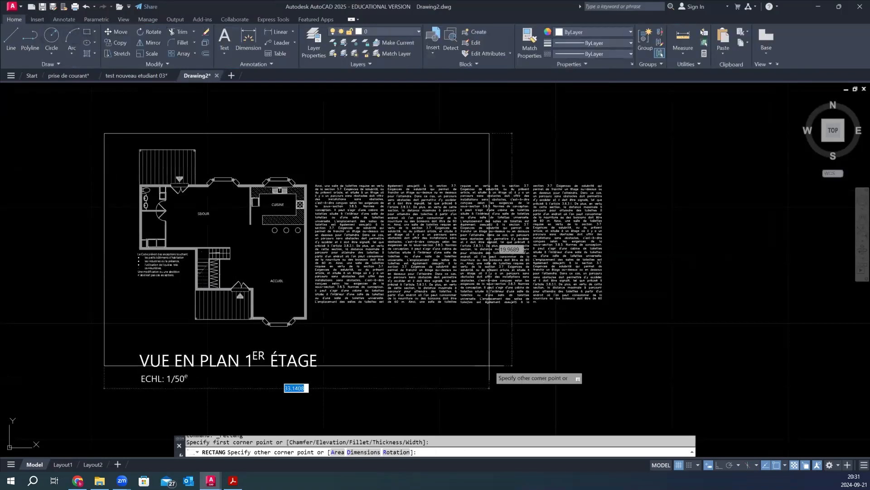
left_click(633, 389)
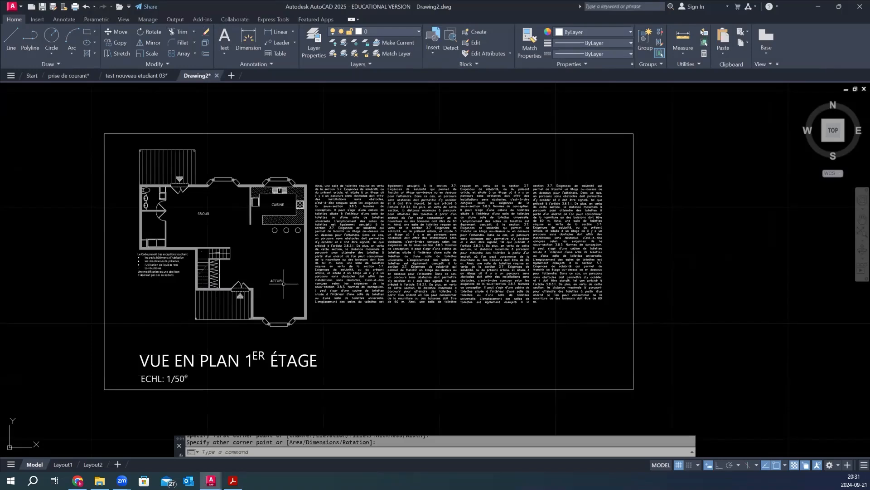